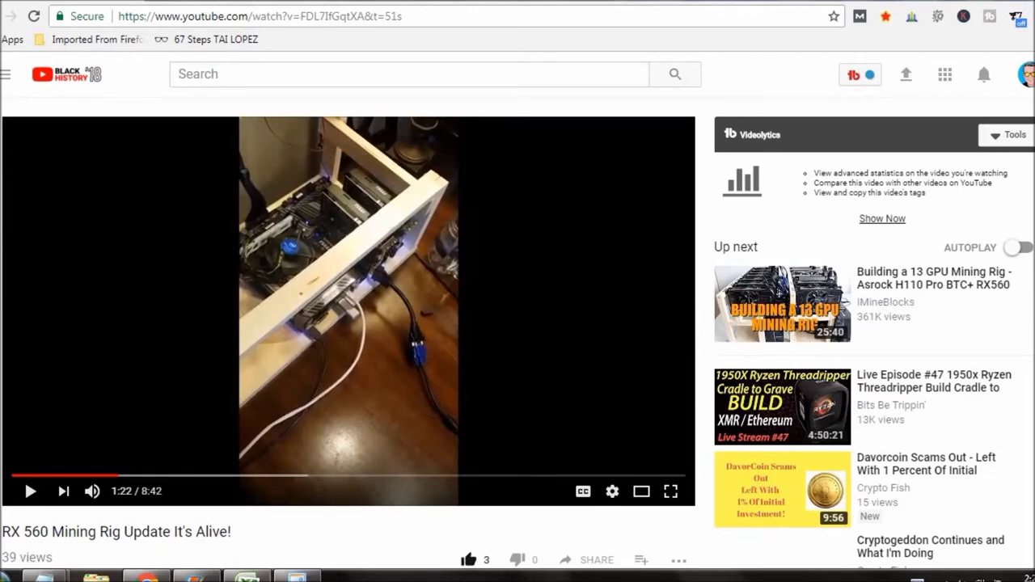
Switch to the Excel cost sheet, bring up Calculator, and divide the card's 150 watts by 1000.
{"action": "left_click", "coordinate": [246, 577]}
{"action": "left_click", "coordinate": [297, 577]}
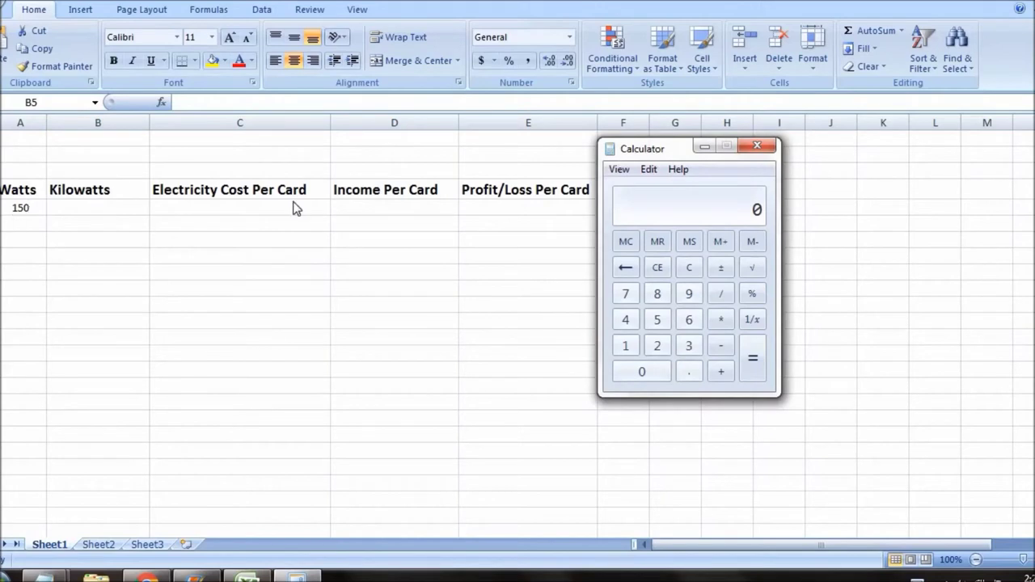
{"action": "left_click", "coordinate": [647, 324]}
{"action": "left_click", "coordinate": [649, 372]}
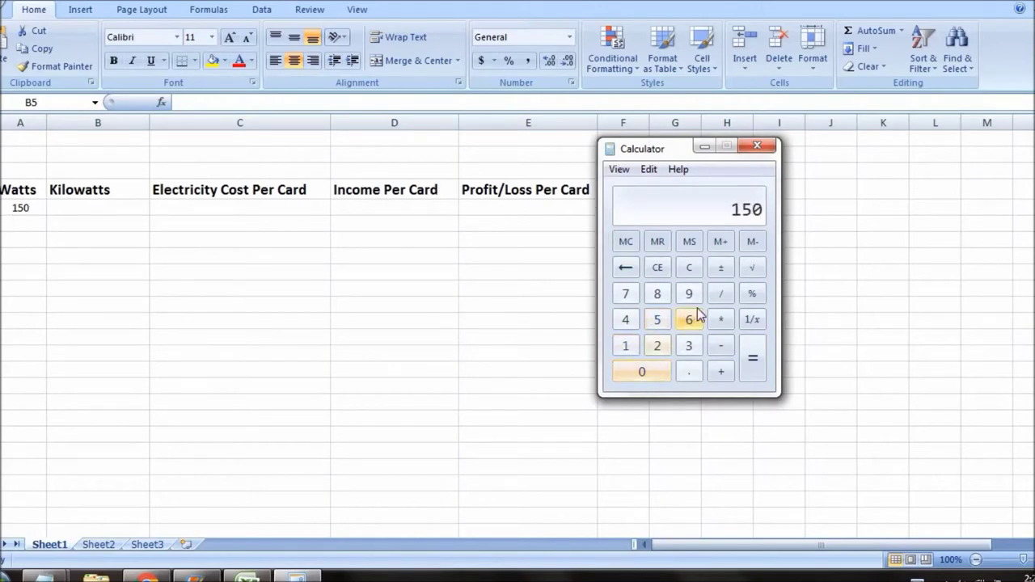
{"action": "left_click", "coordinate": [720, 294]}
{"action": "left_click", "coordinate": [629, 347]}
{"action": "left_click", "coordinate": [635, 372]}
{"action": "double_click", "coordinate": [636, 372]}
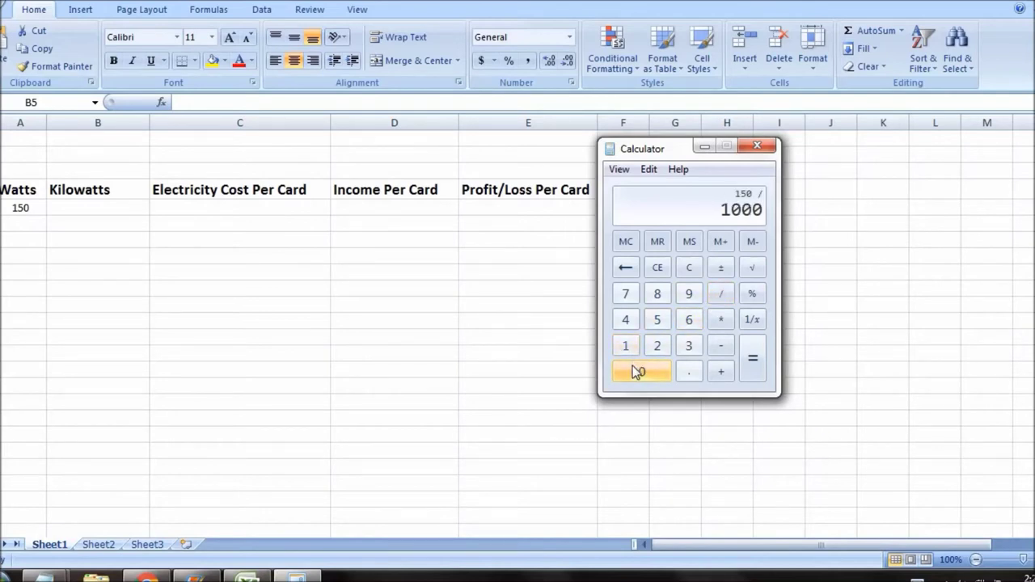
{"action": "left_click", "coordinate": [753, 360]}
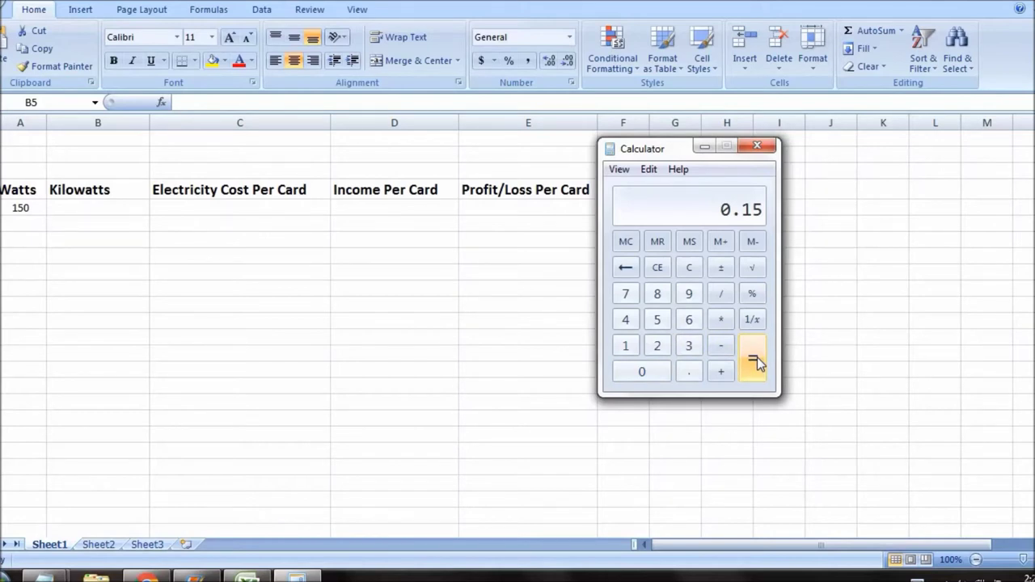
Multiply the kilowatt result by 25 in the calculator.
{"action": "left_click", "coordinate": [720, 320]}
{"action": "left_click", "coordinate": [660, 346]}
{"action": "left_click", "coordinate": [659, 321]}
{"action": "left_click", "coordinate": [751, 363]}
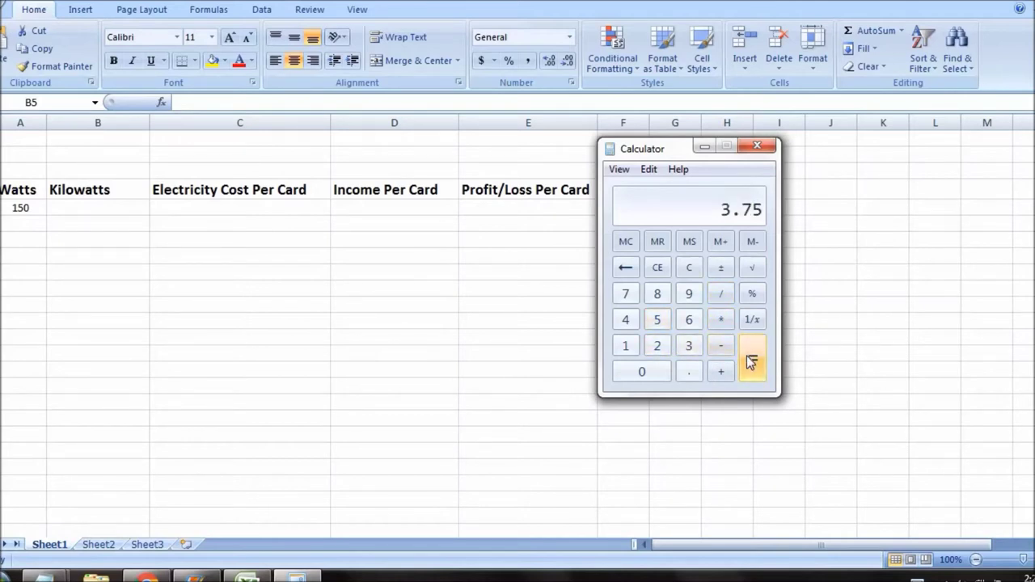
Multiply the calculator result by the electricity rate of .1245.
{"action": "left_click", "coordinate": [721, 321]}
{"action": "left_click", "coordinate": [690, 372]}
{"action": "left_click", "coordinate": [632, 345]}
{"action": "left_click", "coordinate": [655, 347]}
{"action": "left_click", "coordinate": [627, 320]}
{"action": "left_click", "coordinate": [659, 322]}
{"action": "left_click", "coordinate": [752, 372]}
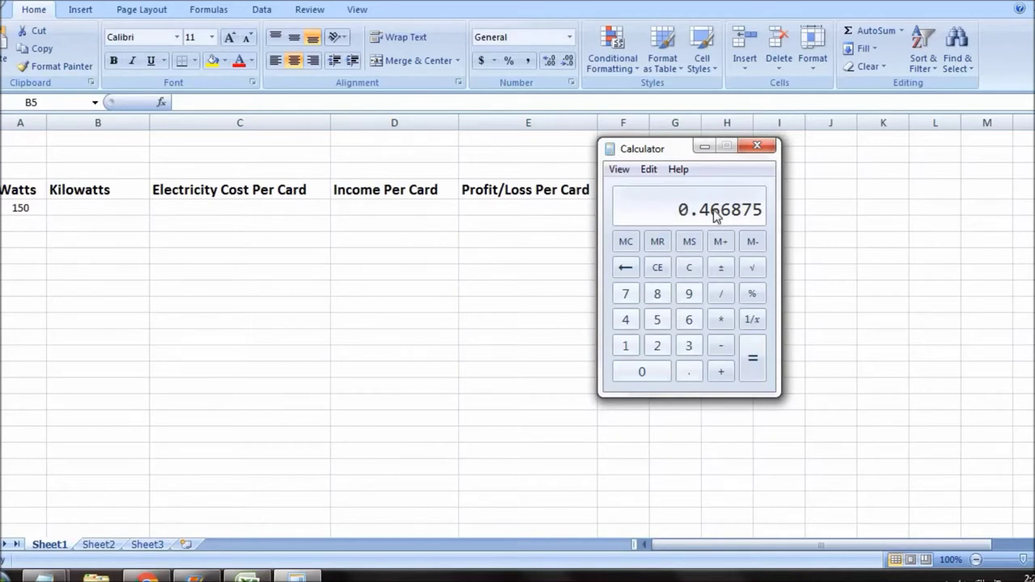
Divide the calculated electricity cost by 2.
{"action": "left_click", "coordinate": [720, 294]}
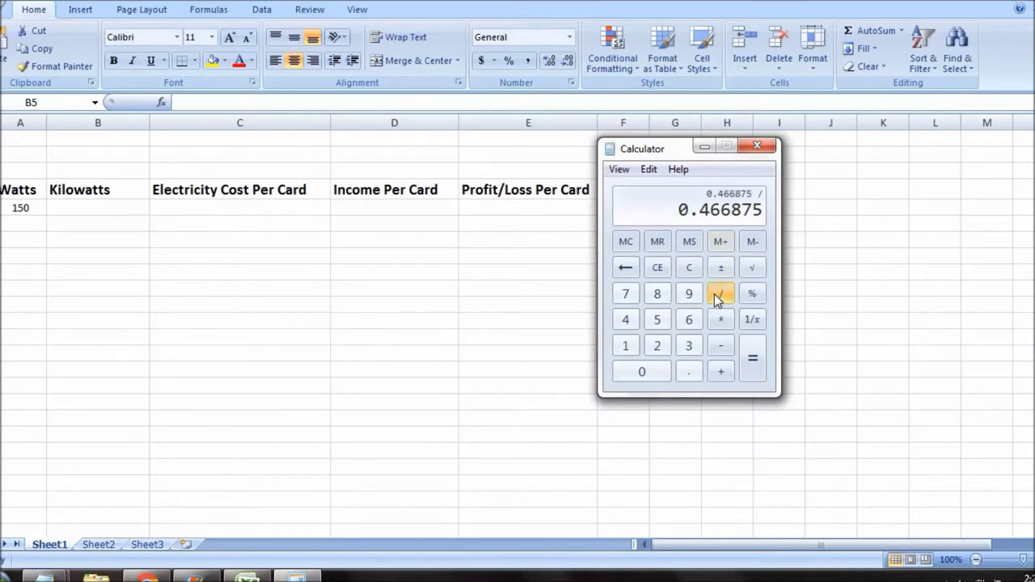
{"action": "left_click", "coordinate": [658, 346]}
{"action": "left_click", "coordinate": [754, 361]}
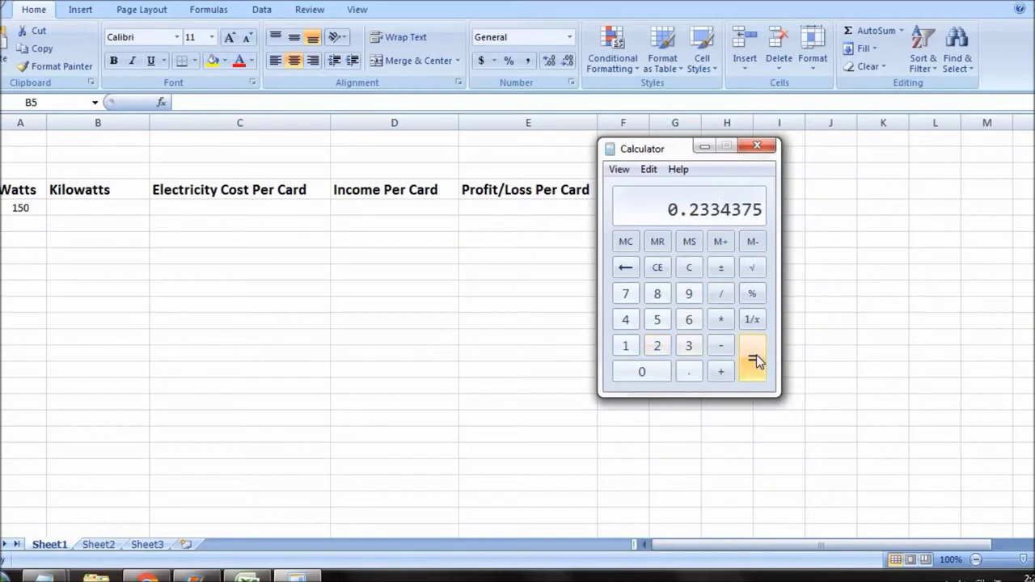
Enter ".23 a day" in cell C5 under Electricity Cost Per Card in the Excel sheet.
{"action": "left_click", "coordinate": [296, 208]}
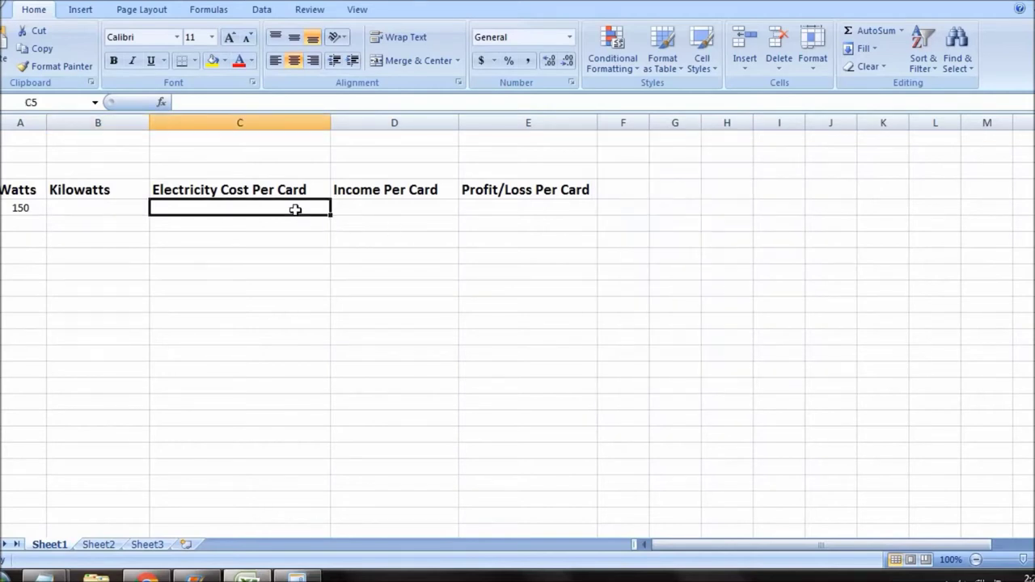
{"action": "type", "text": ".23"}
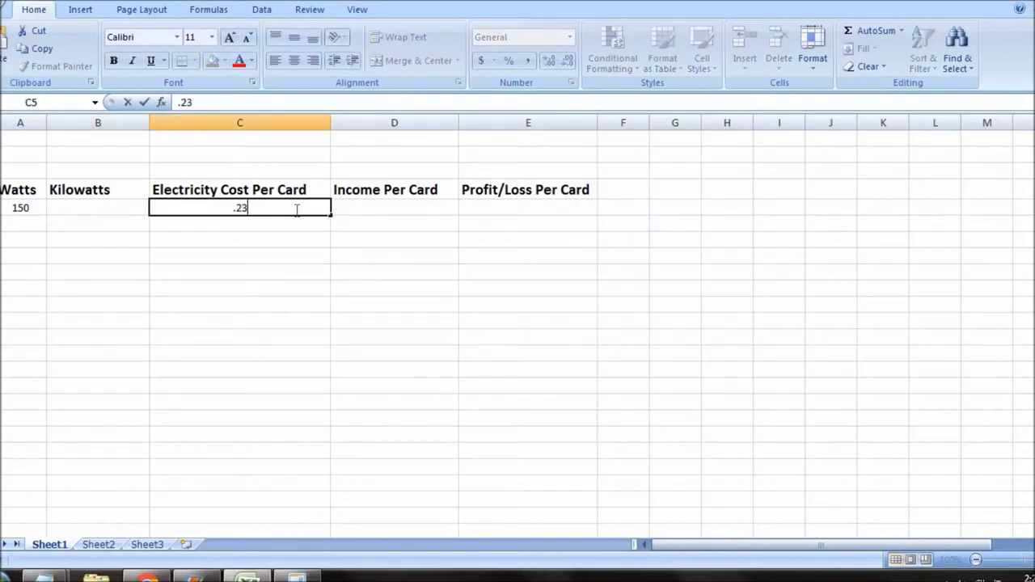
{"action": "type", "text": " a day"}
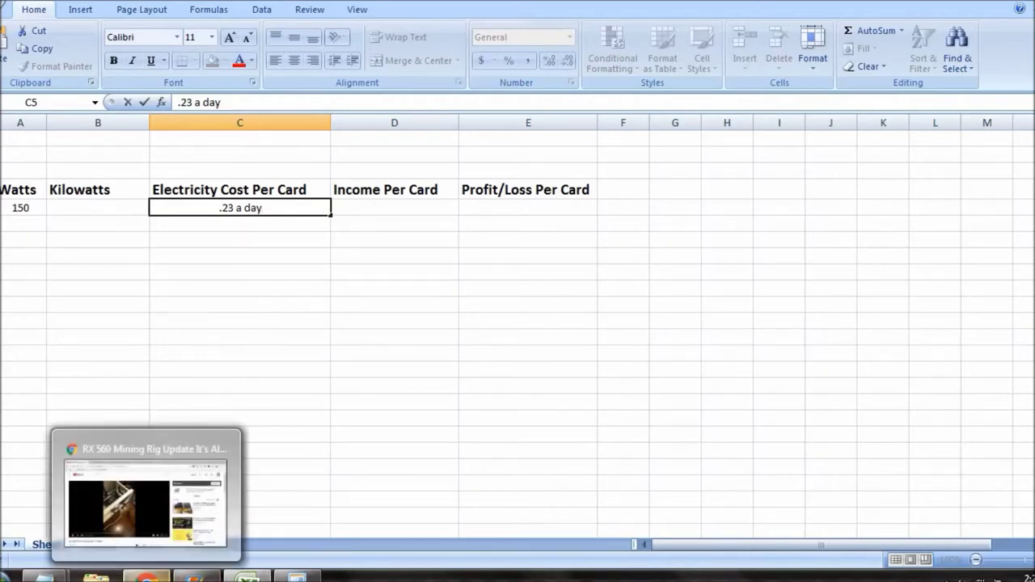
Switch to the Zcash Mining Pool Hub dashboard in Chrome, then clear Calculator and move it off the recent daily amounts.
{"action": "left_click", "coordinate": [122, 509]}
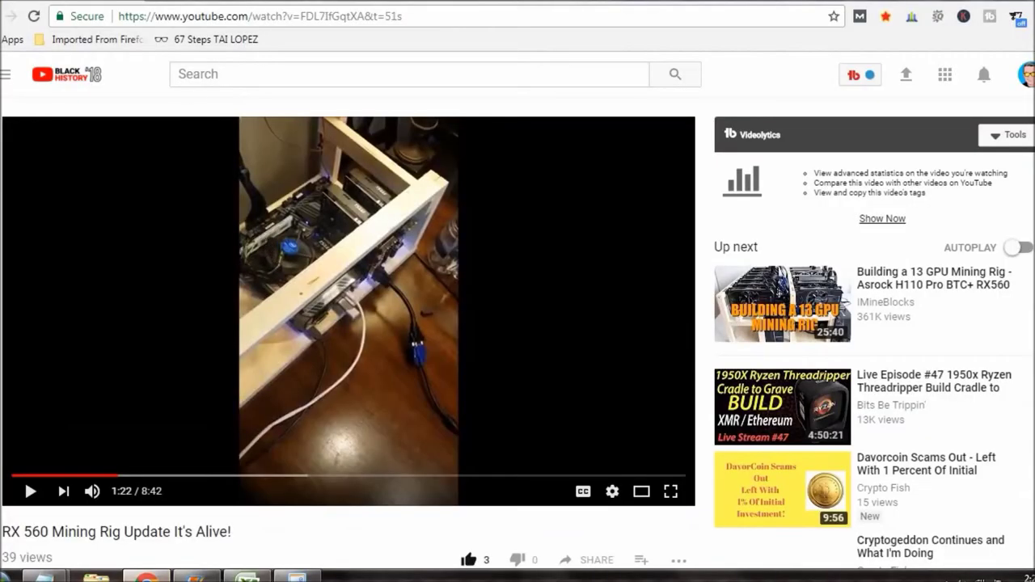
{"action": "key", "text": "alt+Left"}
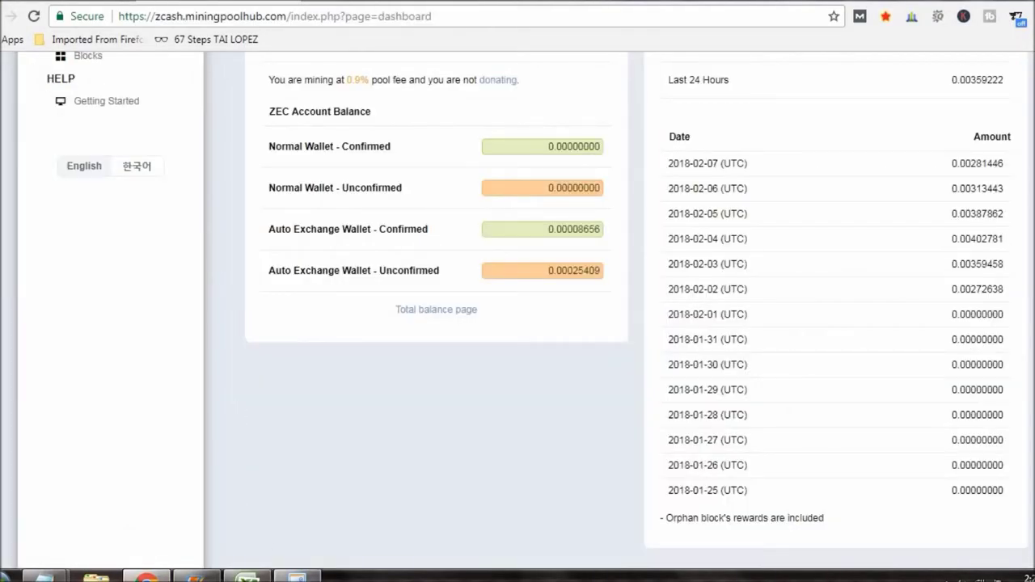
{"action": "left_click", "coordinate": [296, 575]}
{"action": "left_click", "coordinate": [686, 267]}
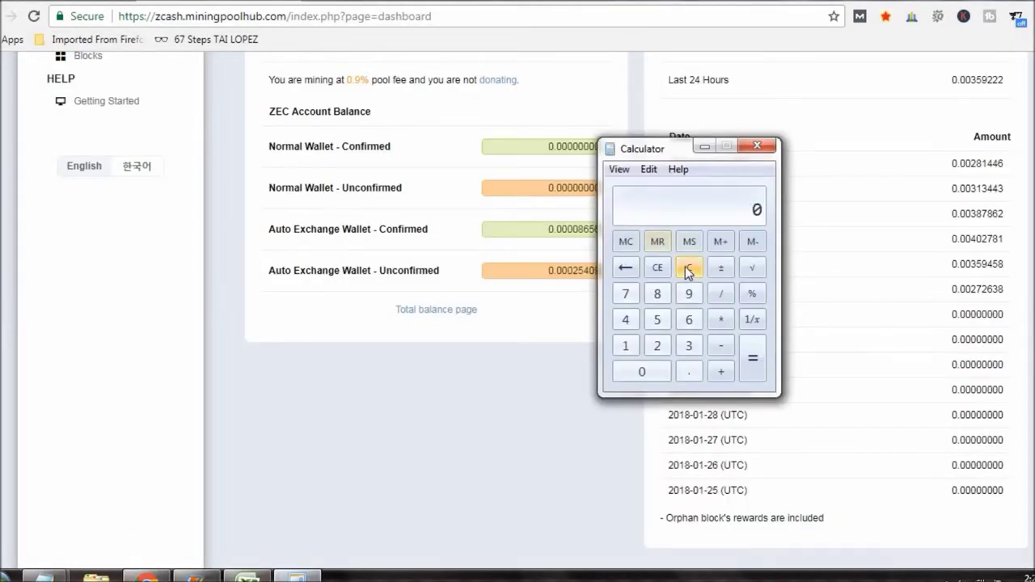
{"action": "left_click_drag", "start_coordinate": [683, 147], "coordinate": [617, 306]}
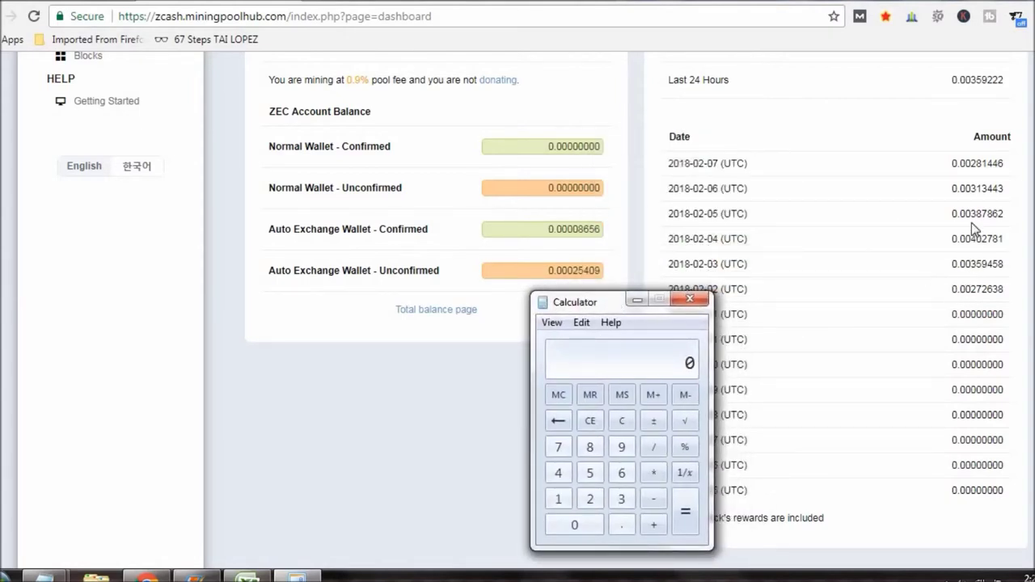
Start a sum in the calculator with the 2018-02-02 amount, entered as 0.002726.
{"action": "left_click", "coordinate": [621, 525]}
{"action": "double_click", "coordinate": [596, 527]}
{"action": "left_click", "coordinate": [593, 499]}
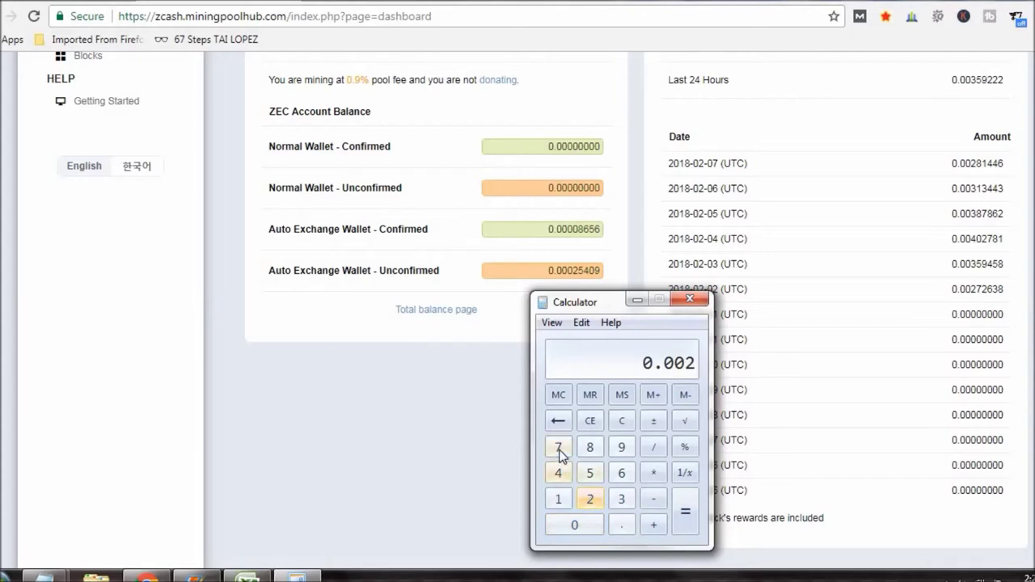
{"action": "left_click", "coordinate": [558, 448]}
{"action": "left_click", "coordinate": [589, 499]}
{"action": "left_click", "coordinate": [621, 473]}
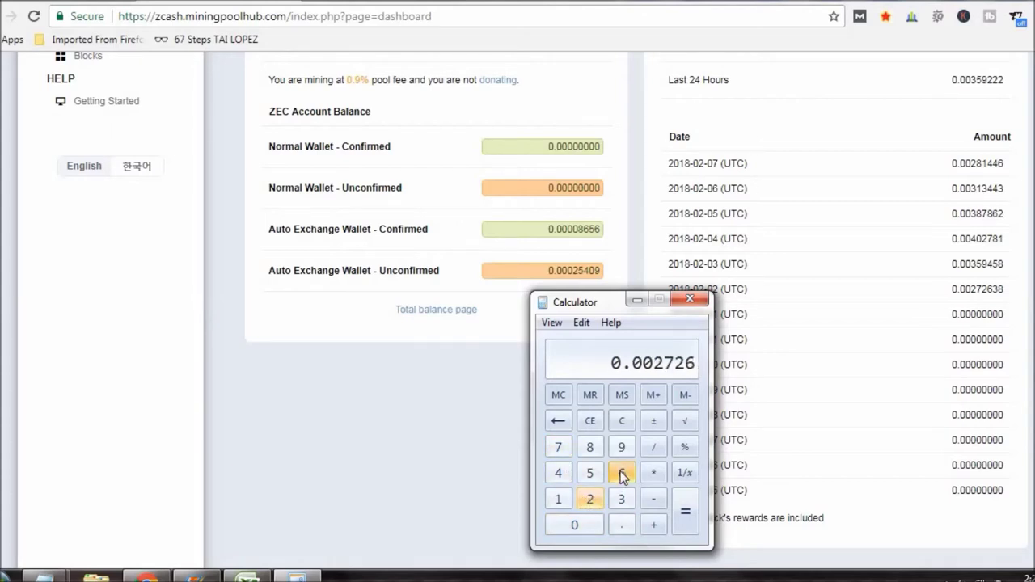
{"action": "left_click", "coordinate": [651, 527]}
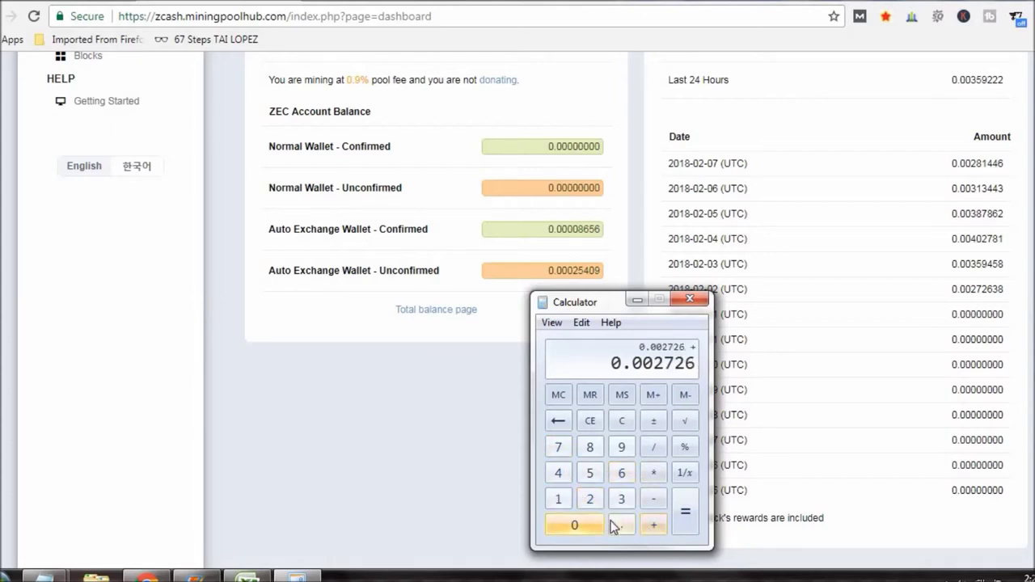
Add the 2018-02-03 amount to the sum as 0.00359.
{"action": "left_click", "coordinate": [619, 526]}
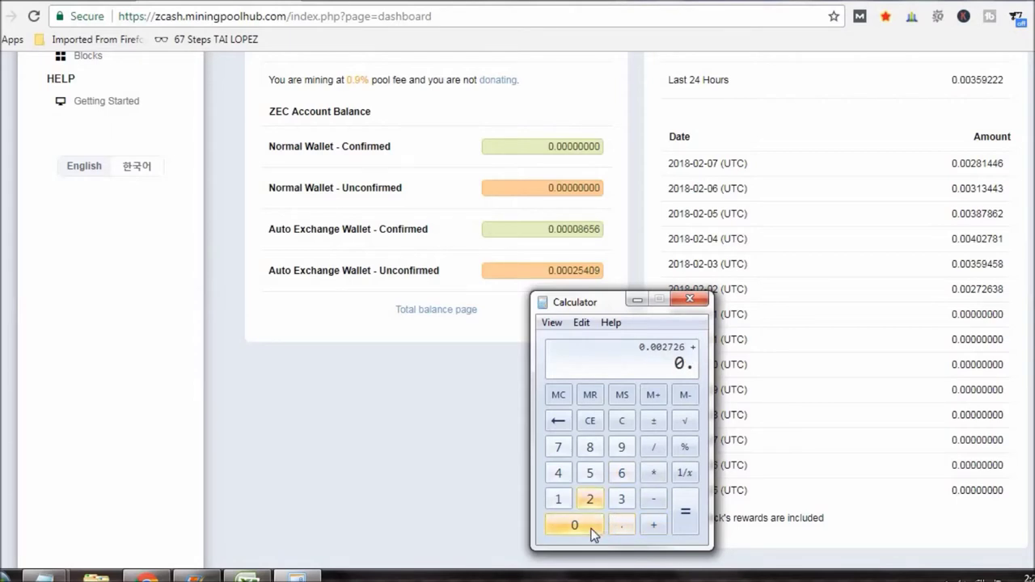
{"action": "double_click", "coordinate": [589, 526]}
{"action": "left_click", "coordinate": [619, 501]}
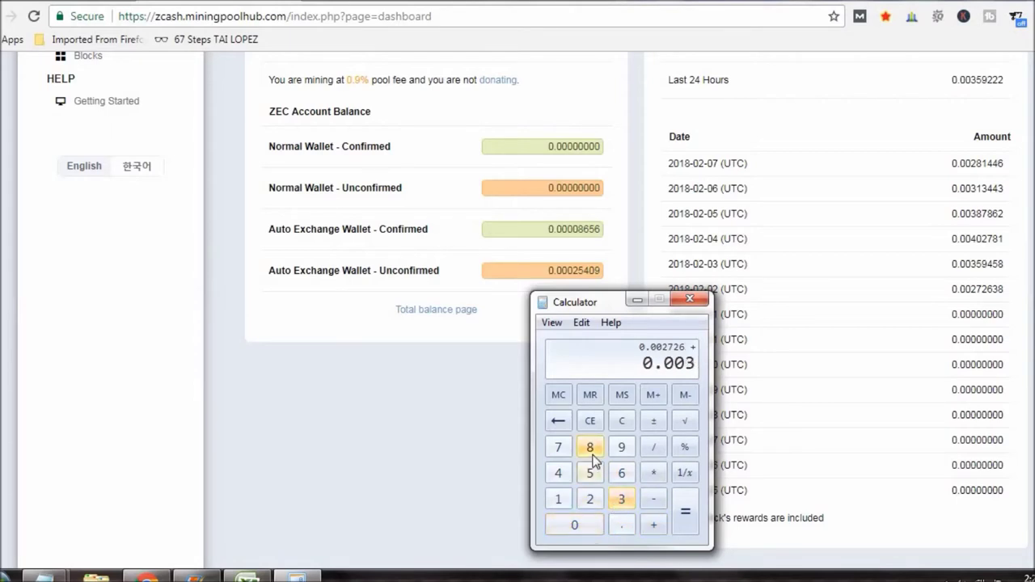
{"action": "left_click", "coordinate": [590, 475]}
{"action": "left_click", "coordinate": [621, 449]}
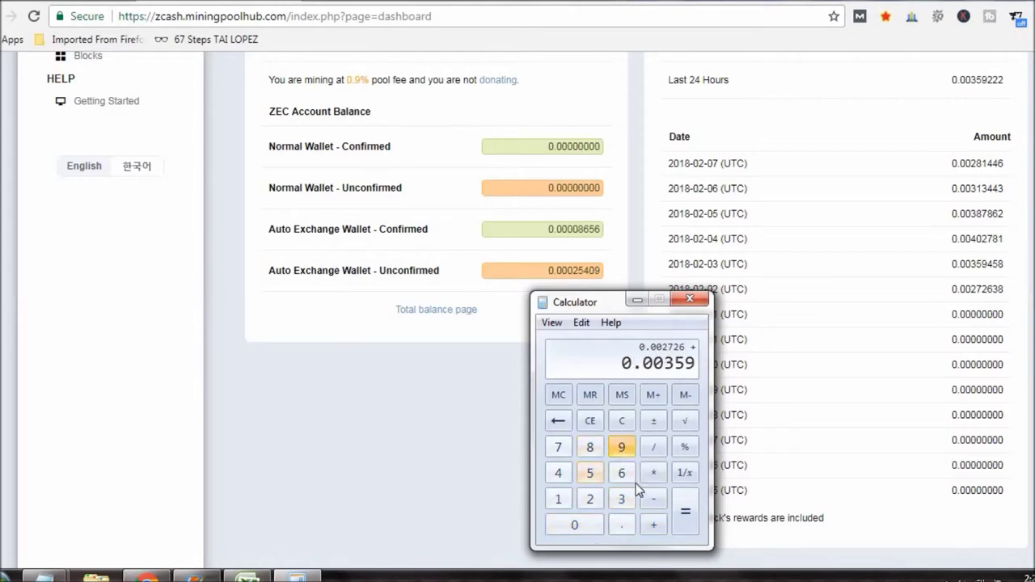
{"action": "left_click", "coordinate": [652, 526]}
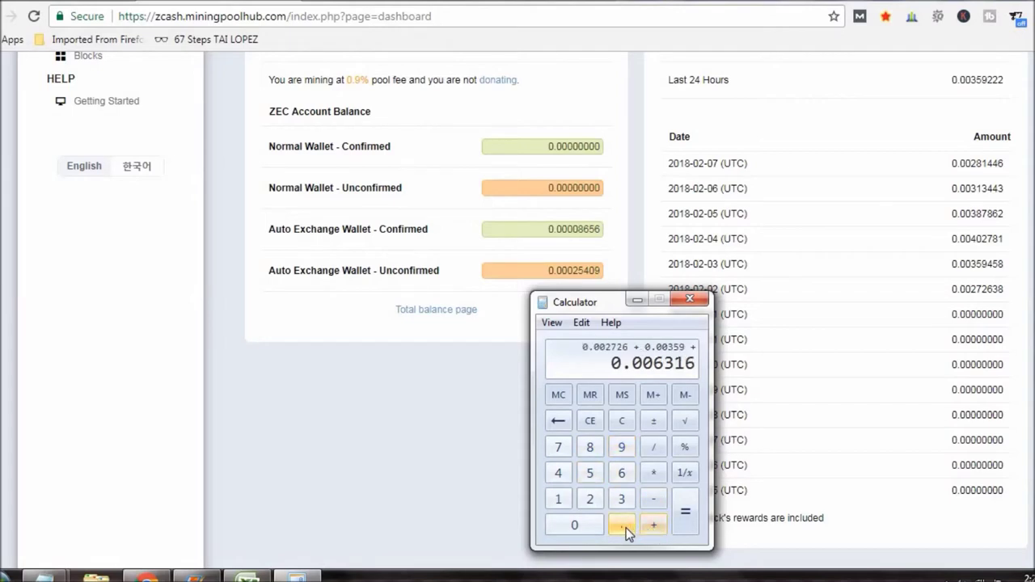
Add the 2018-02-04 amount to the sum as 0.004027.
{"action": "left_click", "coordinate": [621, 526]}
{"action": "left_click", "coordinate": [590, 526]}
{"action": "left_click", "coordinate": [590, 526]}
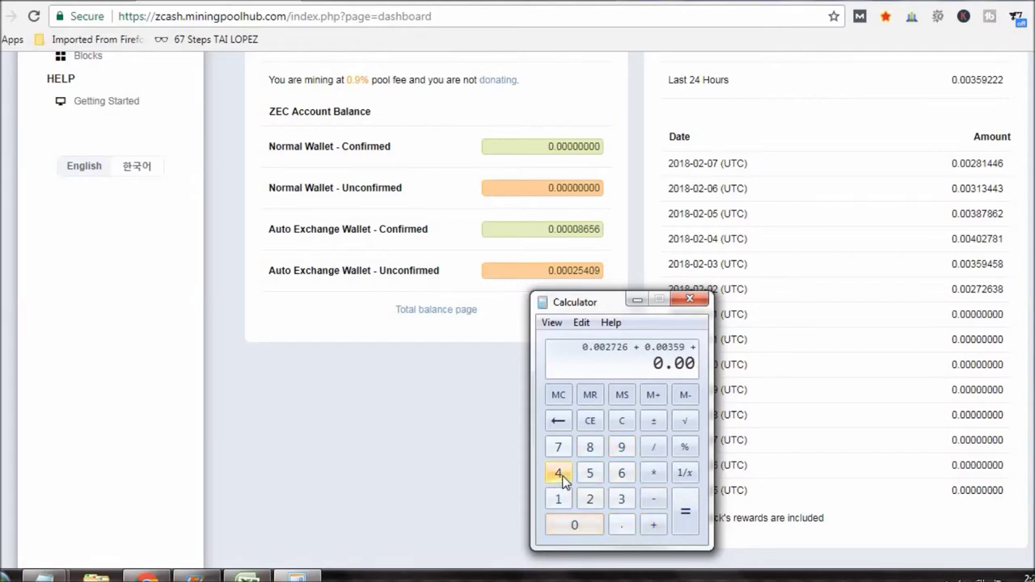
{"action": "left_click", "coordinate": [563, 477]}
{"action": "left_click", "coordinate": [590, 525]}
{"action": "left_click", "coordinate": [590, 500]}
{"action": "left_click", "coordinate": [558, 447]}
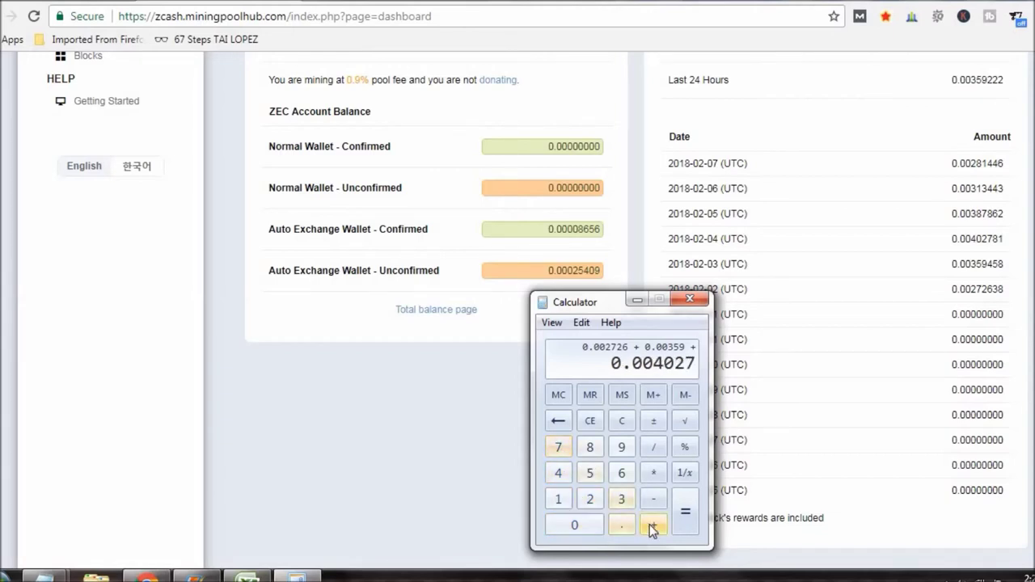
{"action": "left_click", "coordinate": [652, 527]}
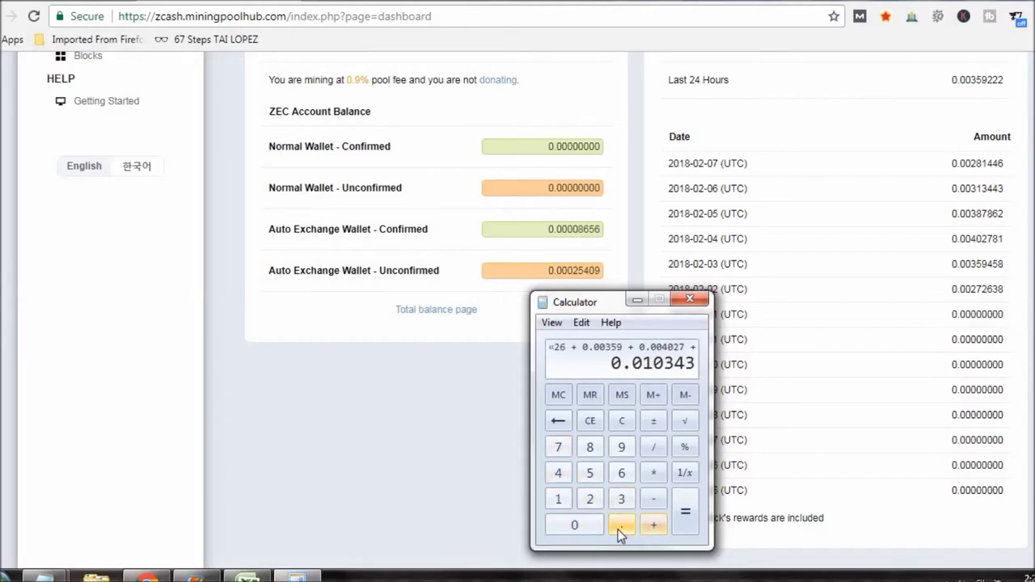
Add the 2018-02-05 amount to the sum as 0.003878.
{"action": "left_click", "coordinate": [620, 527]}
{"action": "left_click", "coordinate": [591, 526]}
{"action": "left_click", "coordinate": [591, 527]}
{"action": "left_click", "coordinate": [617, 501]}
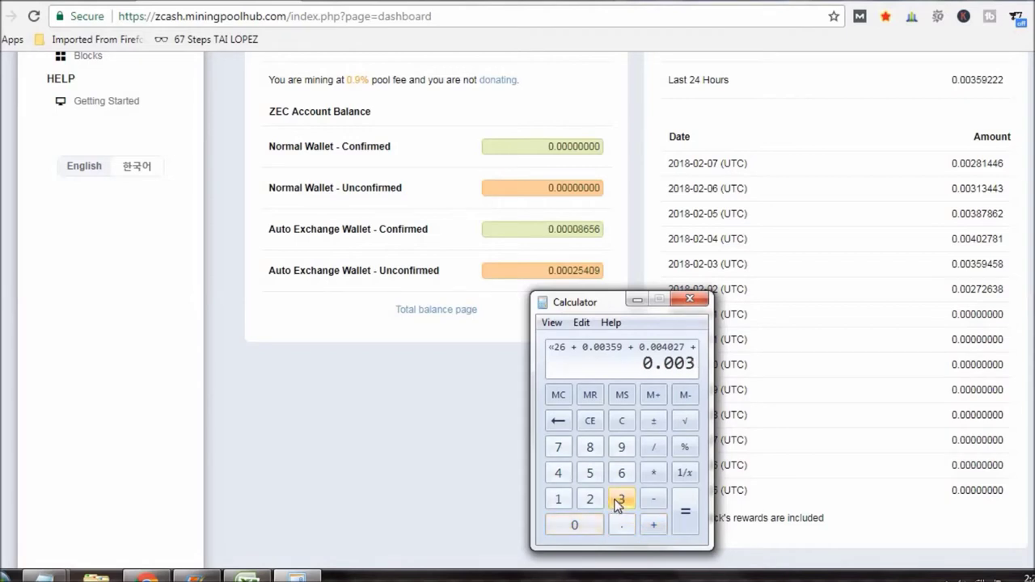
{"action": "left_click", "coordinate": [589, 449]}
{"action": "left_click", "coordinate": [566, 447]}
{"action": "left_click", "coordinate": [590, 447]}
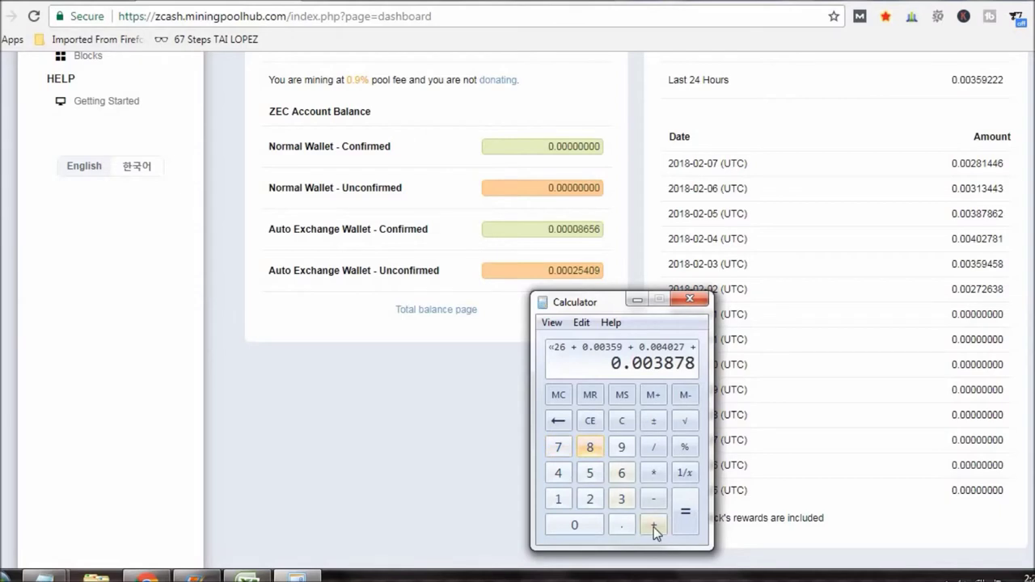
{"action": "left_click", "coordinate": [652, 526]}
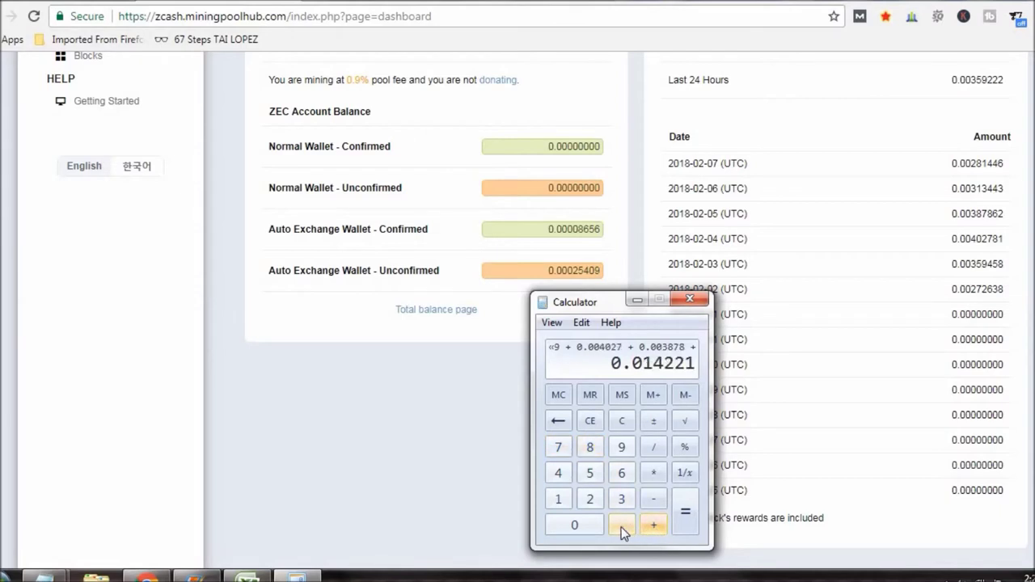
Add the 2018-02-06 amount to the sum as 0.00313.
{"action": "left_click", "coordinate": [621, 527]}
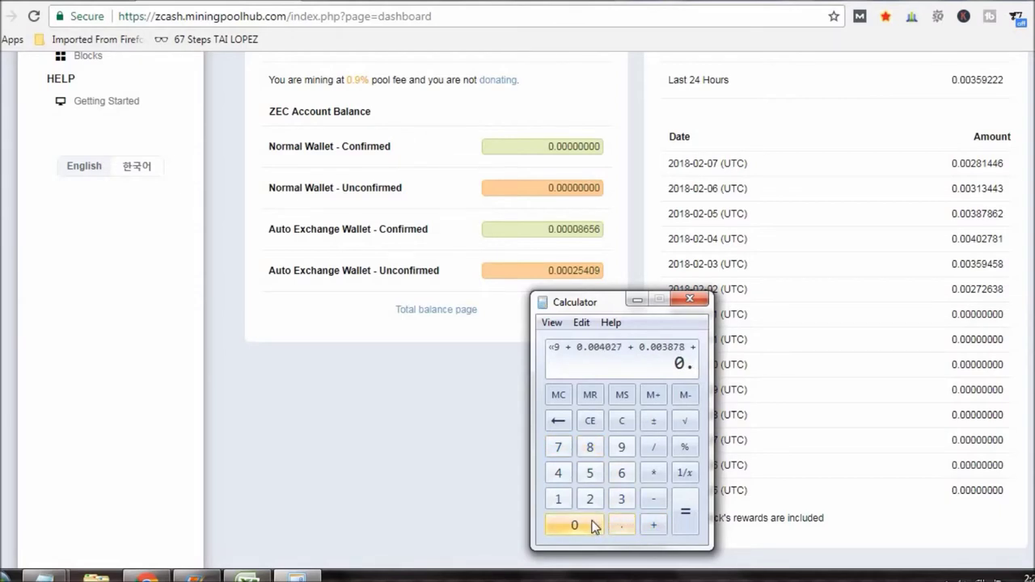
{"action": "left_click", "coordinate": [592, 525]}
{"action": "left_click", "coordinate": [591, 525]}
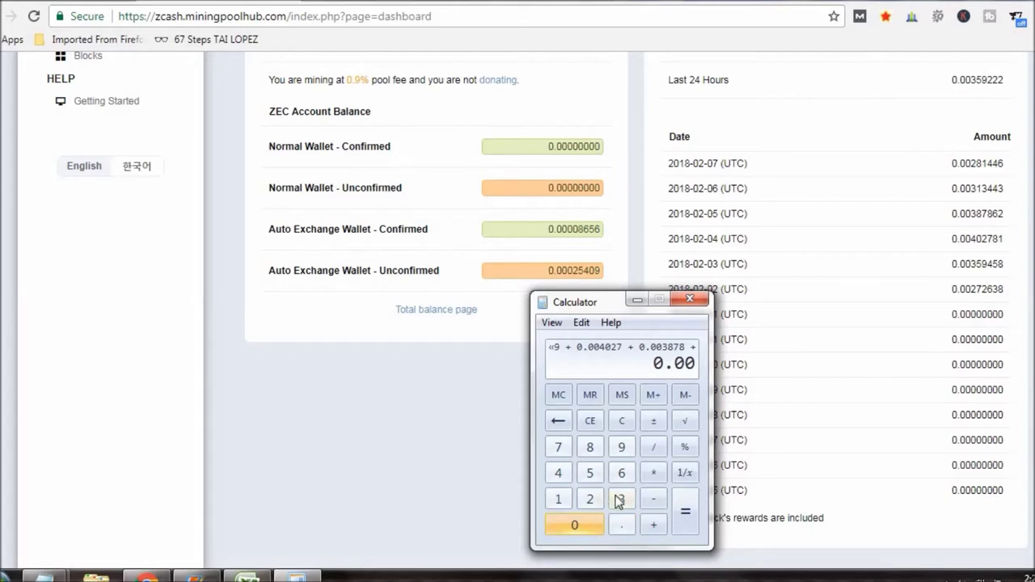
{"action": "left_click", "coordinate": [621, 499]}
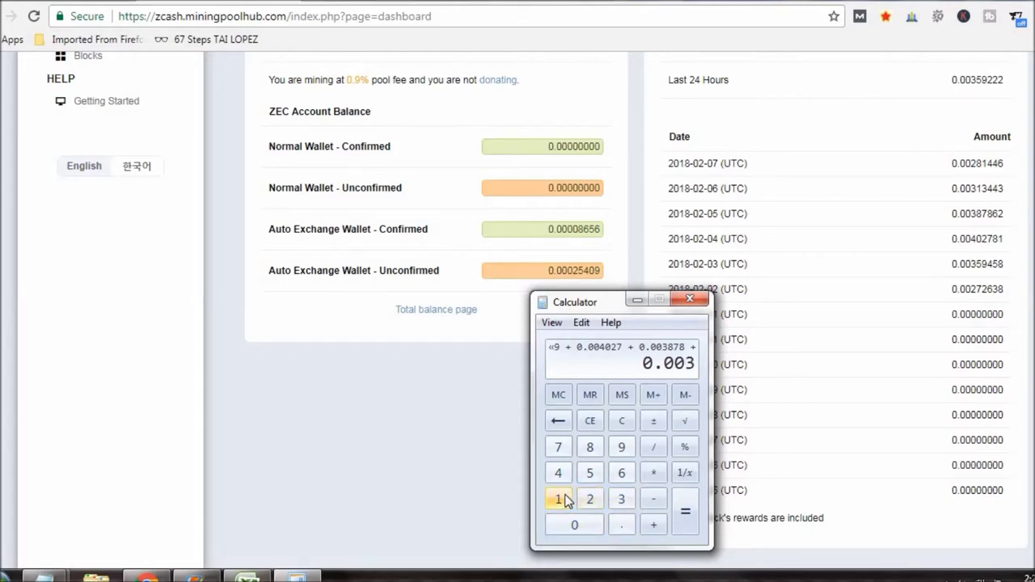
{"action": "left_click", "coordinate": [563, 500]}
{"action": "left_click", "coordinate": [621, 499]}
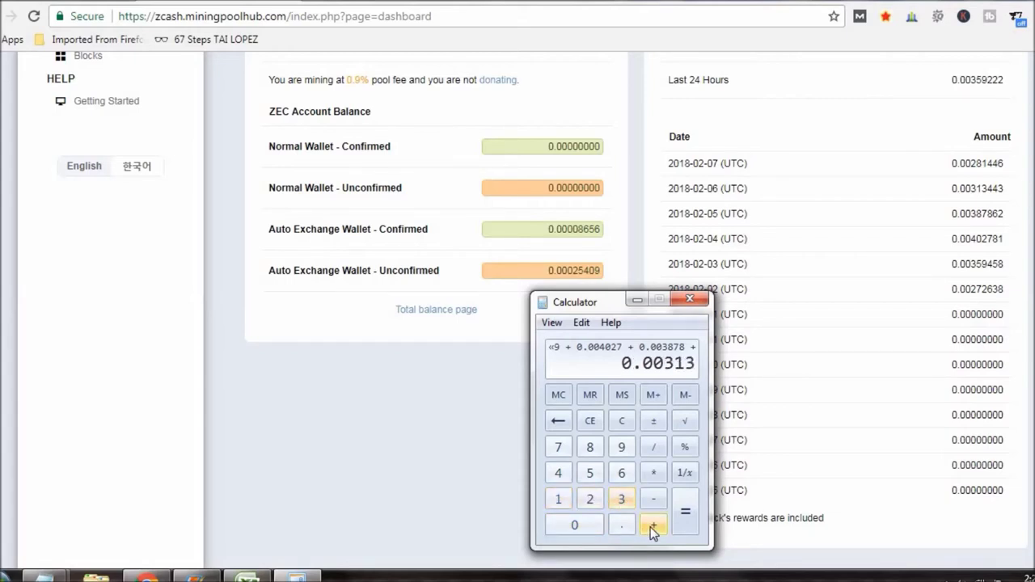
{"action": "left_click", "coordinate": [652, 526]}
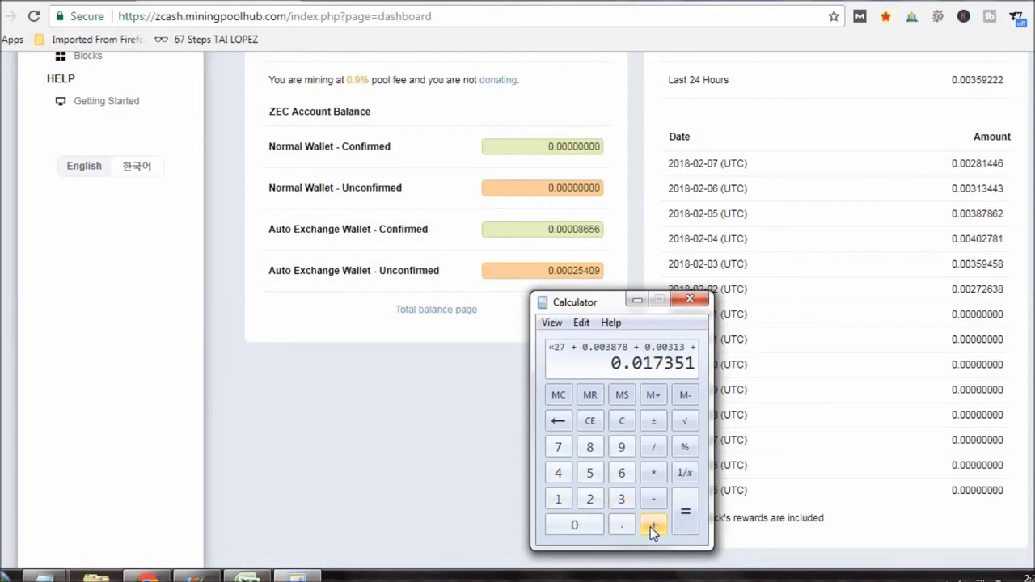
Add the 2018-02-07 amount to the sum as 0.00281 and compute the total.
{"action": "left_click", "coordinate": [622, 525]}
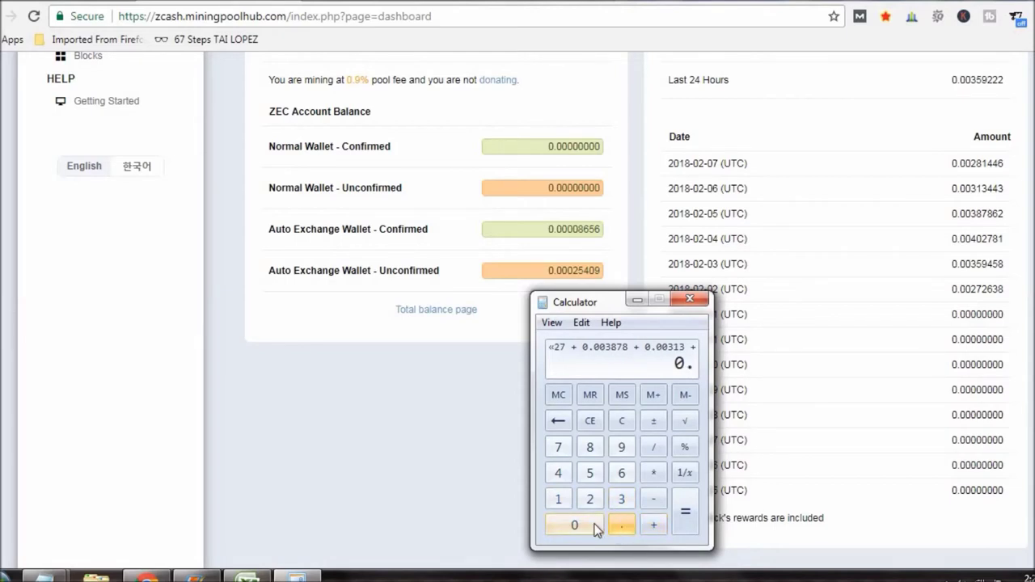
{"action": "left_click", "coordinate": [589, 526]}
{"action": "left_click", "coordinate": [590, 525]}
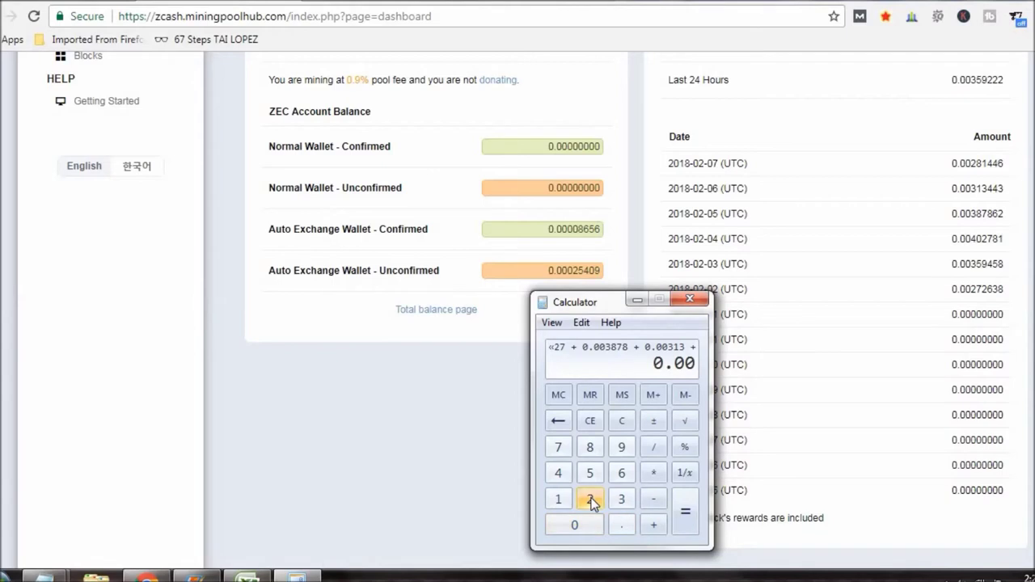
{"action": "left_click", "coordinate": [590, 500]}
{"action": "left_click", "coordinate": [590, 449]}
{"action": "left_click", "coordinate": [562, 502]}
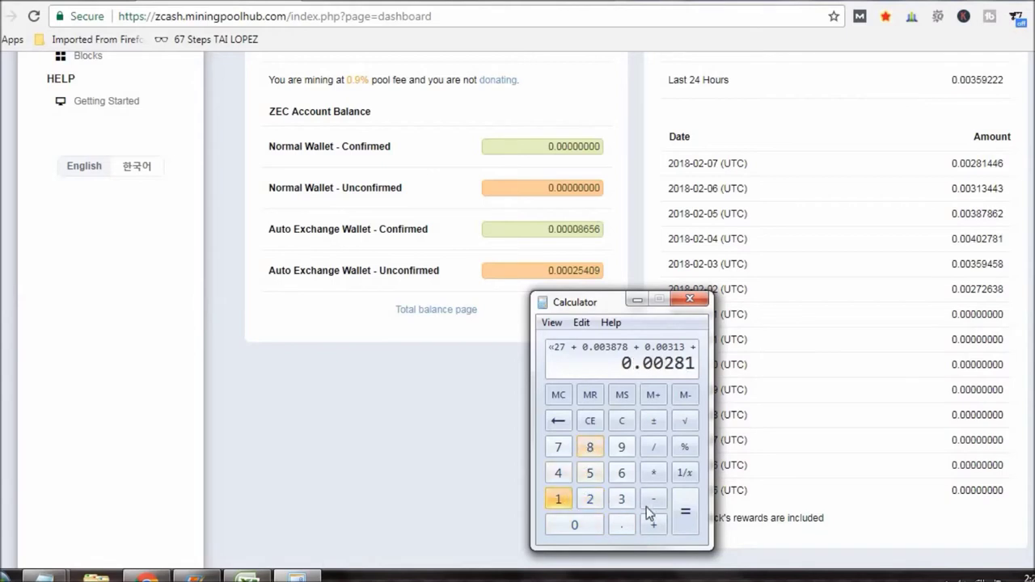
{"action": "left_click", "coordinate": [680, 504]}
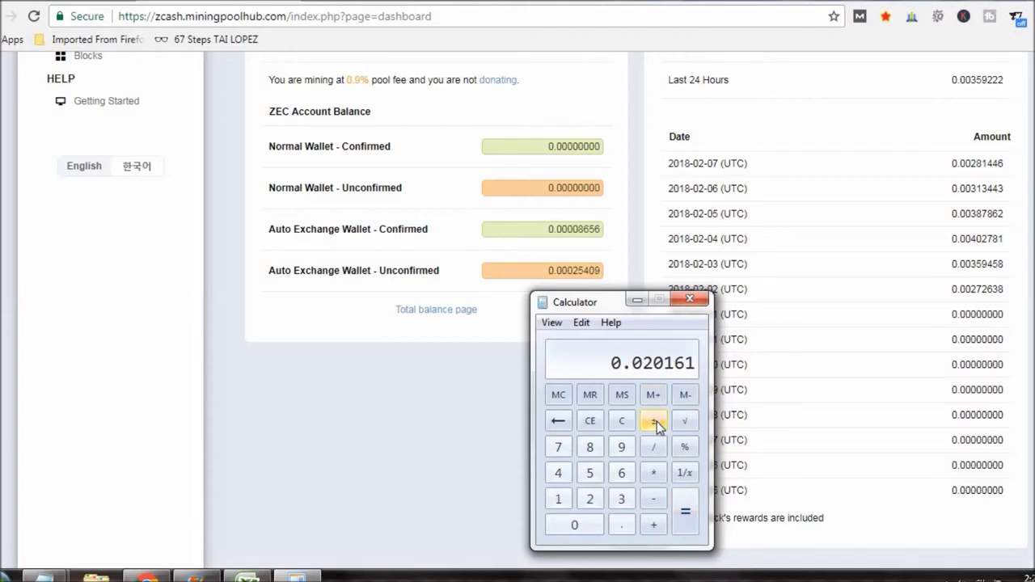
Divide the summed pool earnings by 5.5 to get the daily average.
{"action": "left_click", "coordinate": [651, 451]}
{"action": "left_click", "coordinate": [591, 474]}
{"action": "left_click", "coordinate": [619, 527]}
{"action": "left_click", "coordinate": [594, 477]}
{"action": "left_click", "coordinate": [684, 512]}
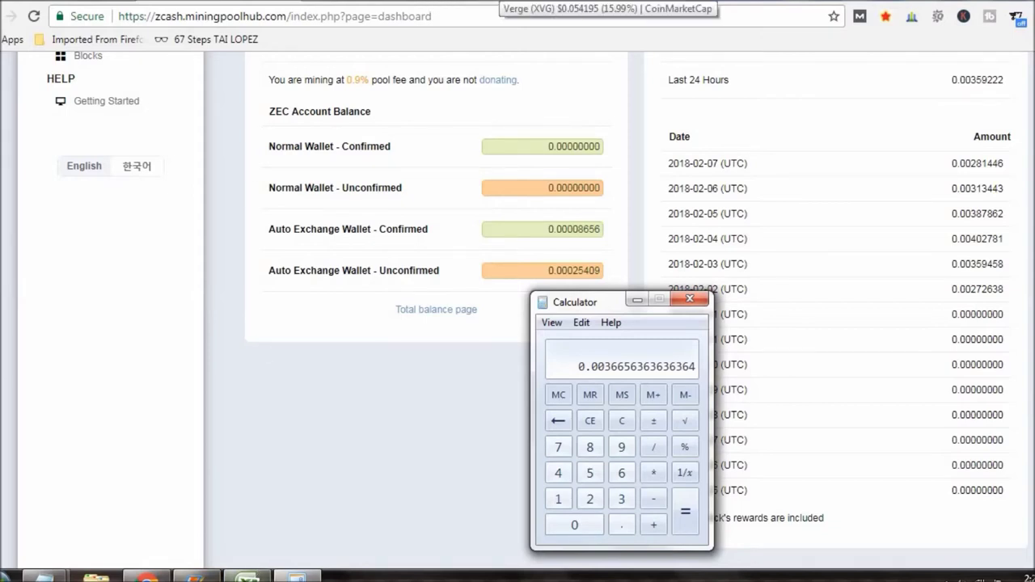
Check the pool balances and the Verge price page, and open a new browser tab.
{"action": "left_click", "coordinate": [517, 1]}
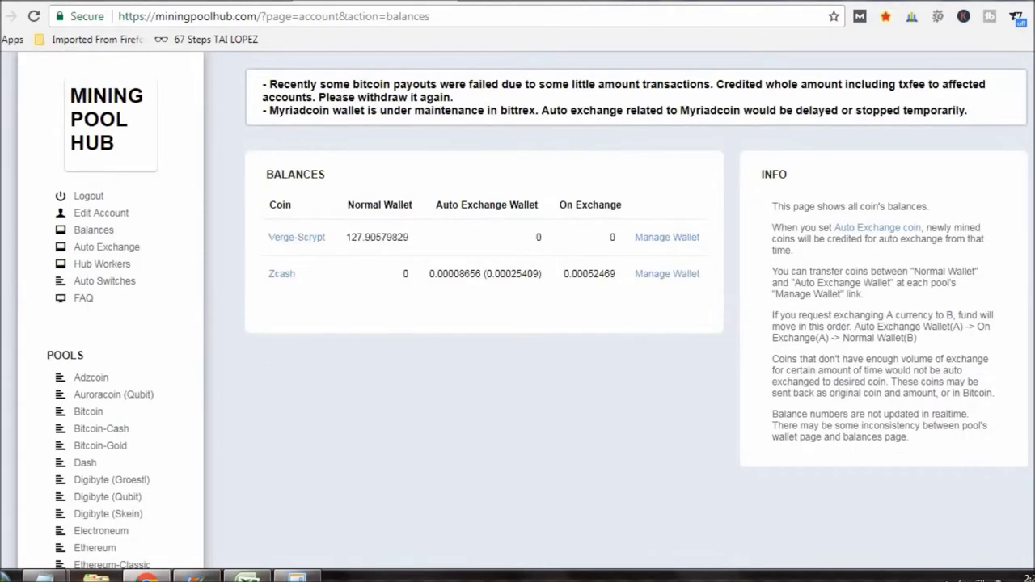
{"action": "key", "text": "ctrl+Tab"}
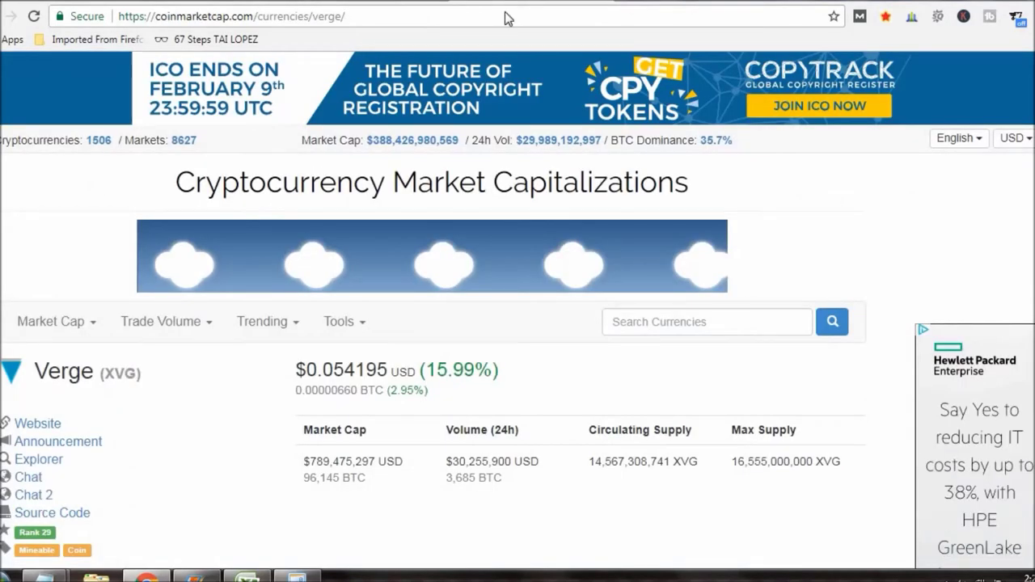
{"action": "key", "text": "ctrl+t"}
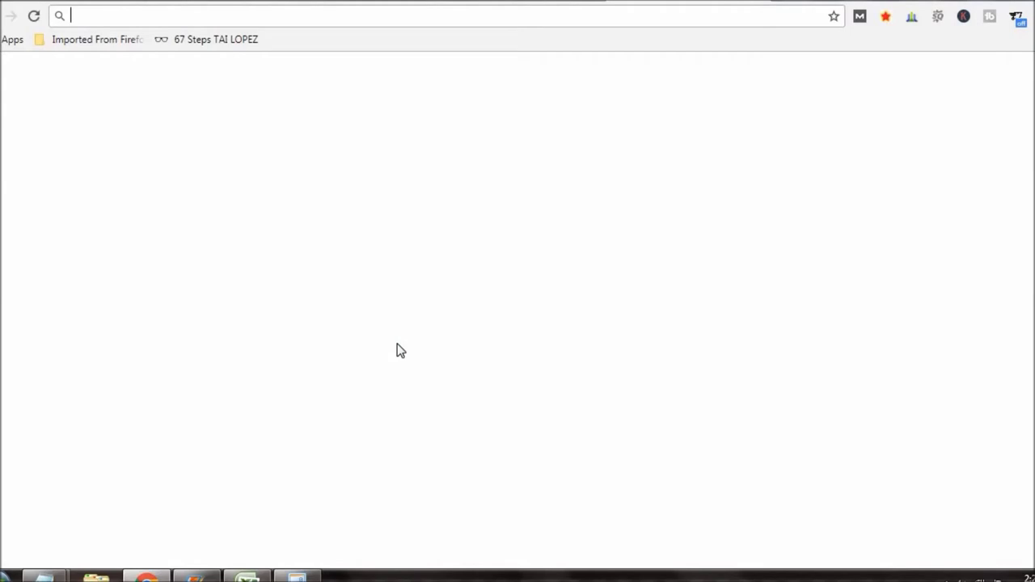
{"action": "left_click", "coordinate": [417, 287]}
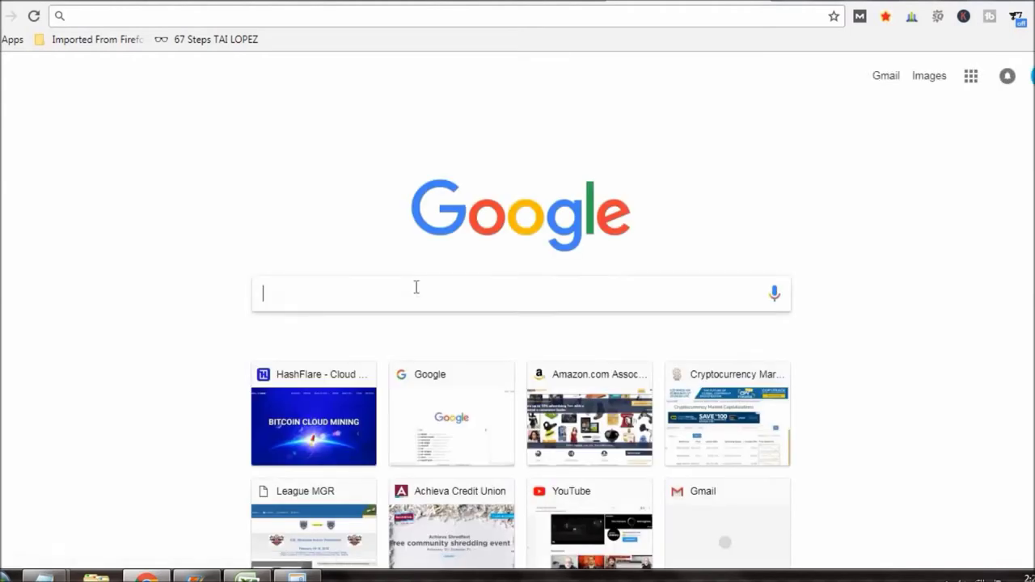
{"action": "type", "text": ".003"}
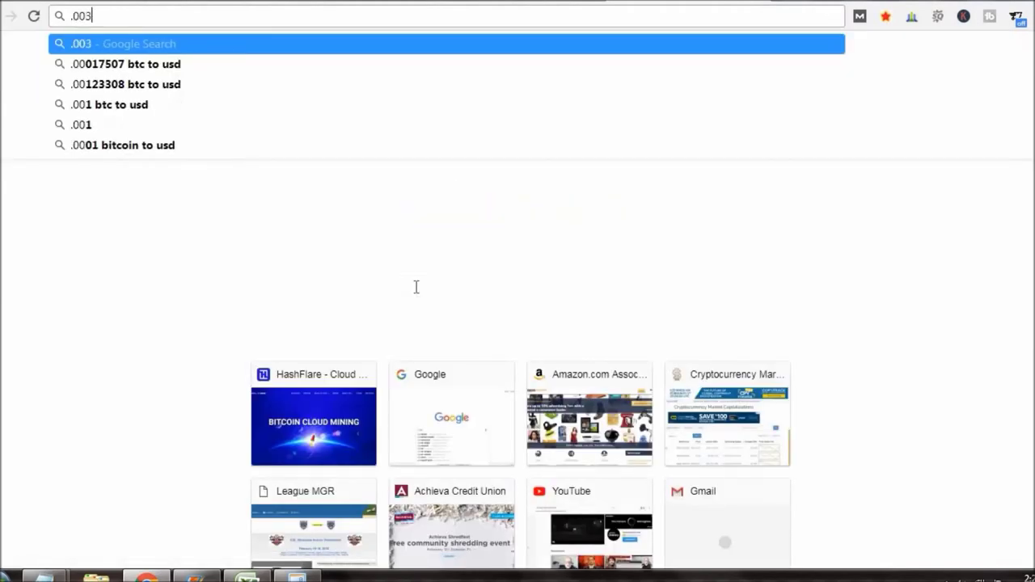
{"action": "type", "text": "66"}
{"action": "left_click", "coordinate": [296, 576]}
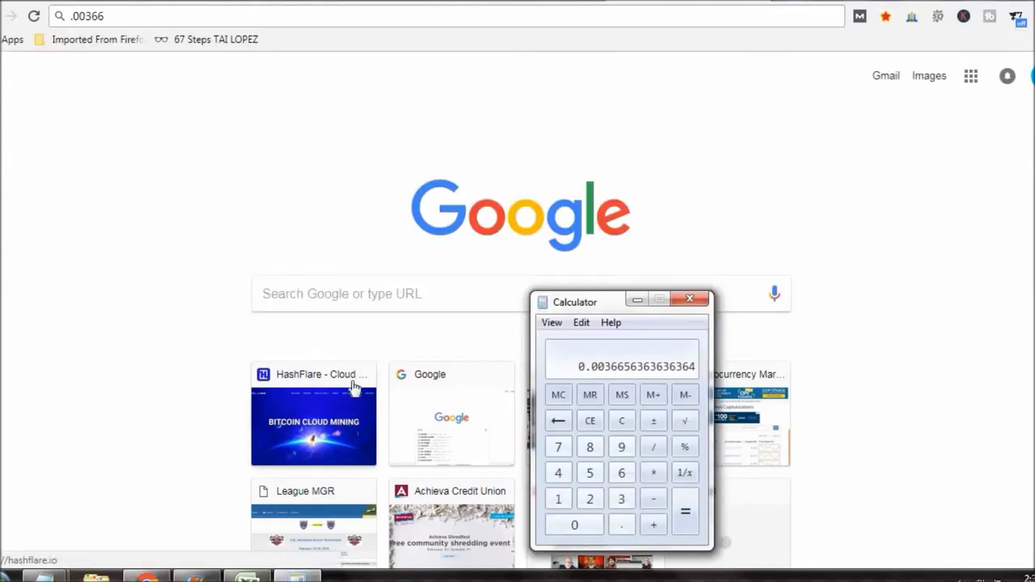
Search Google for ".0036656 zec to usd", taking the amount from the calculated daily average.
{"action": "left_click", "coordinate": [397, 282]}
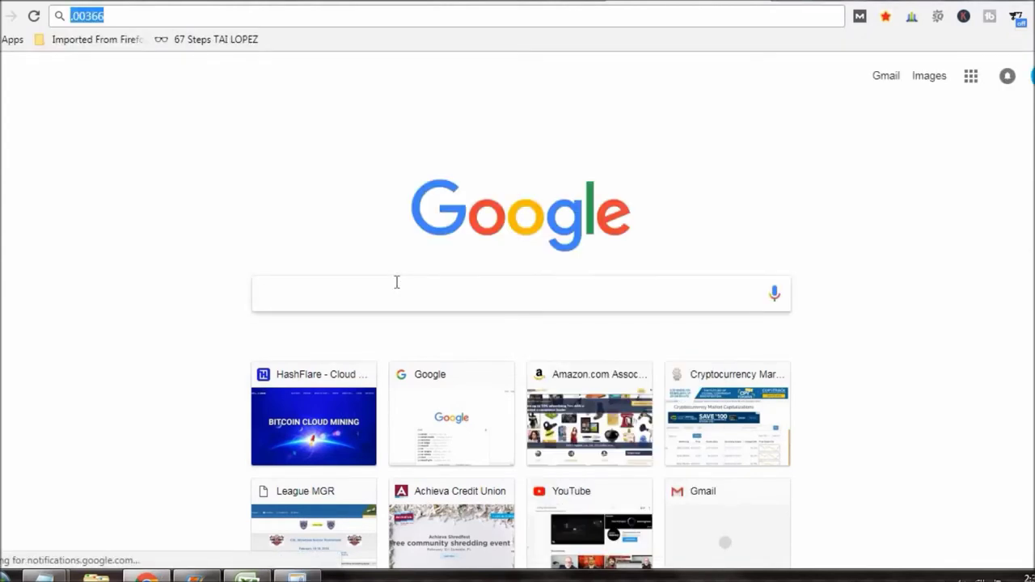
{"action": "type", "text": ".003"}
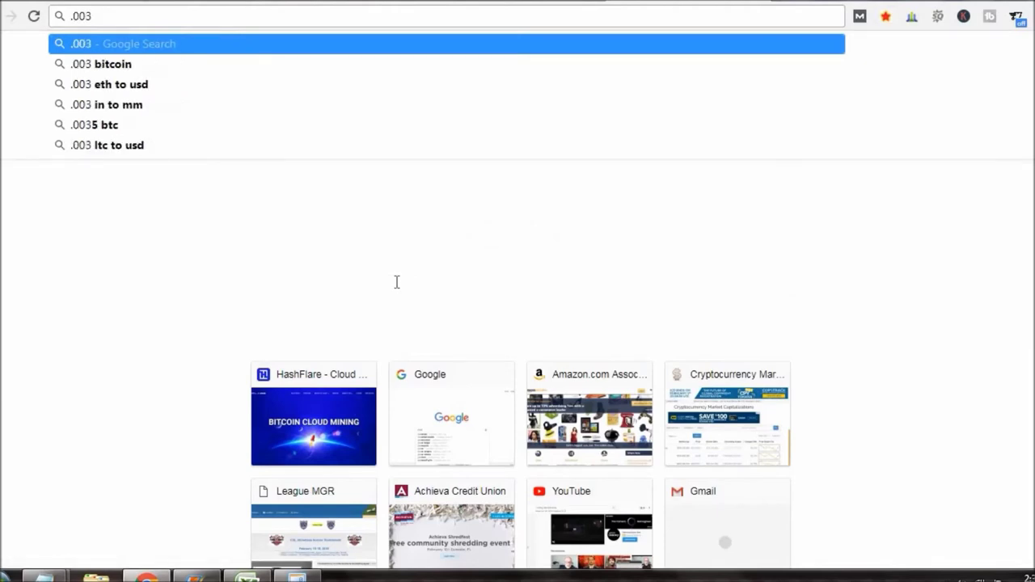
{"action": "type", "text": "6"}
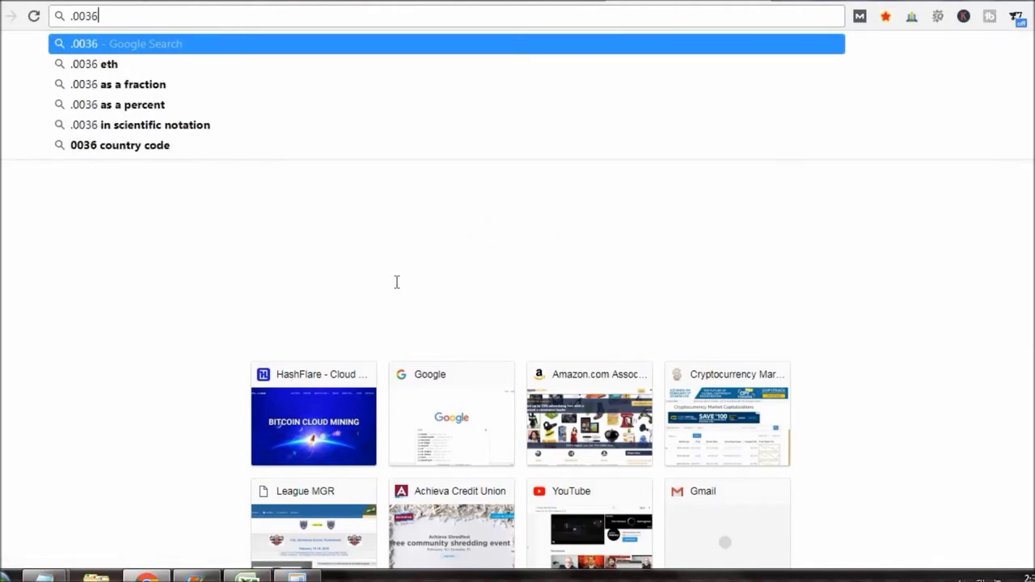
{"action": "left_click", "coordinate": [298, 576]}
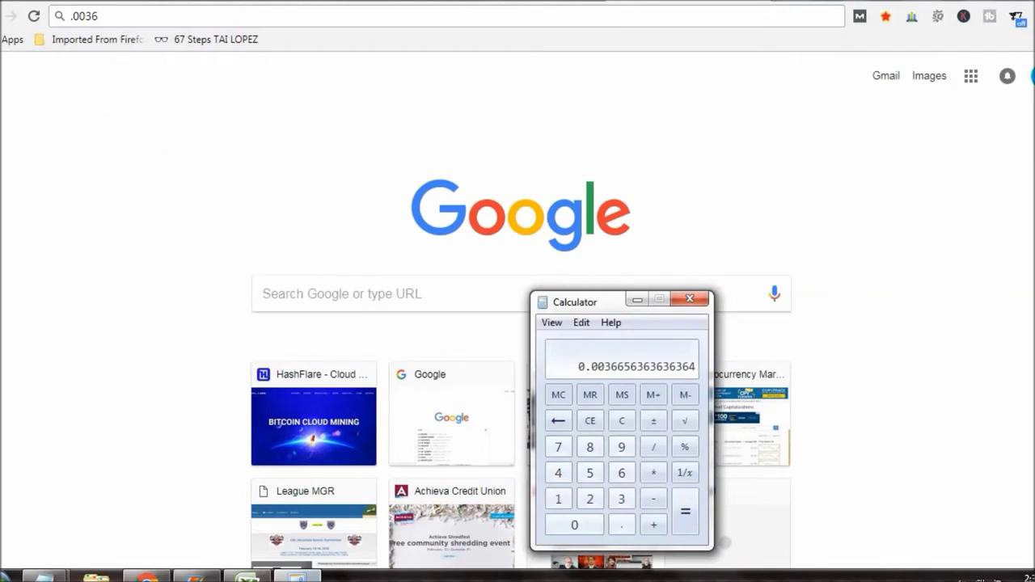
{"action": "left_click", "coordinate": [138, 15]}
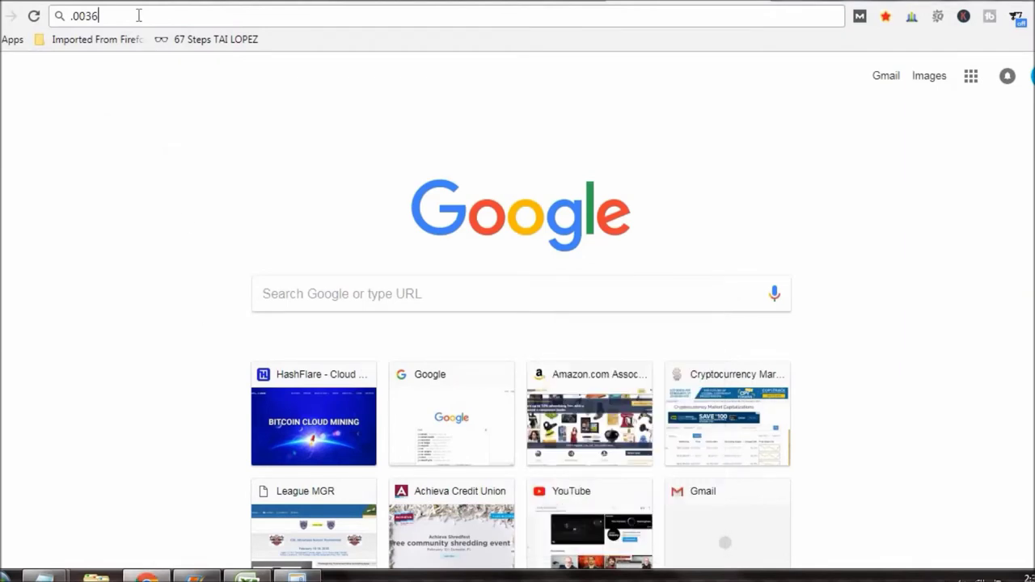
{"action": "type", "text": "6"}
{"action": "type", "text": "56 "}
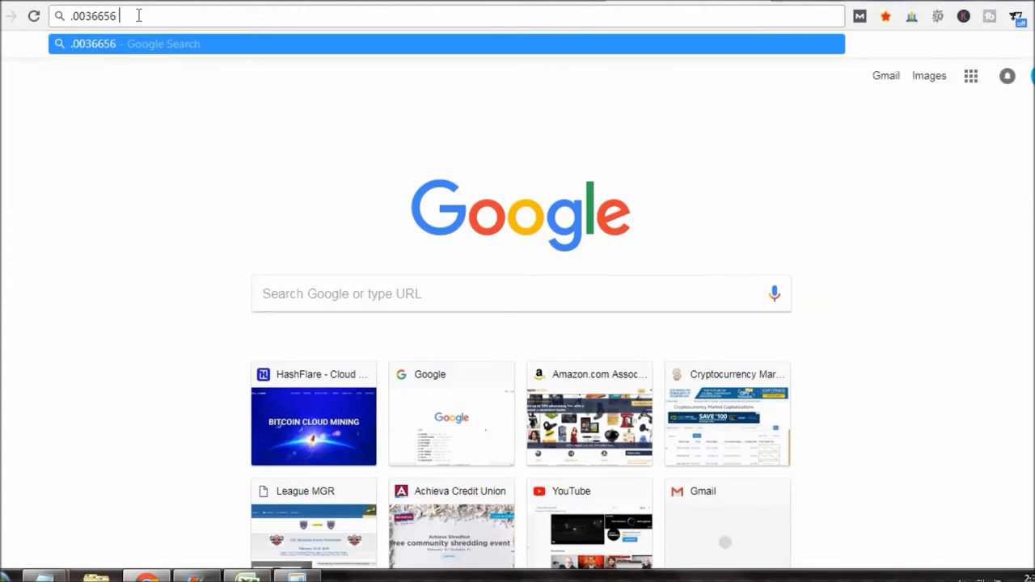
{"action": "type", "text": "zec to usd"}
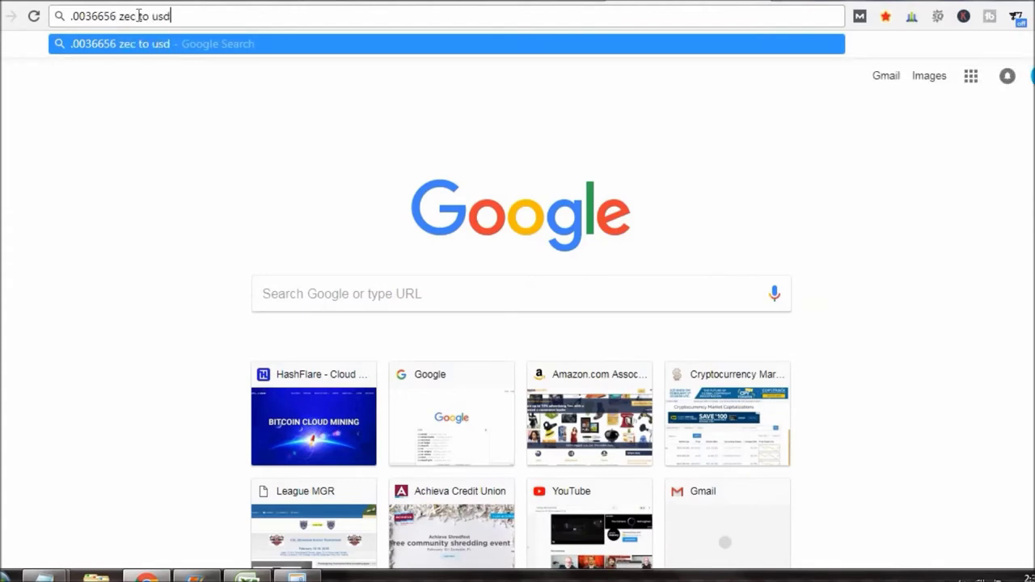
{"action": "key", "text": "Return"}
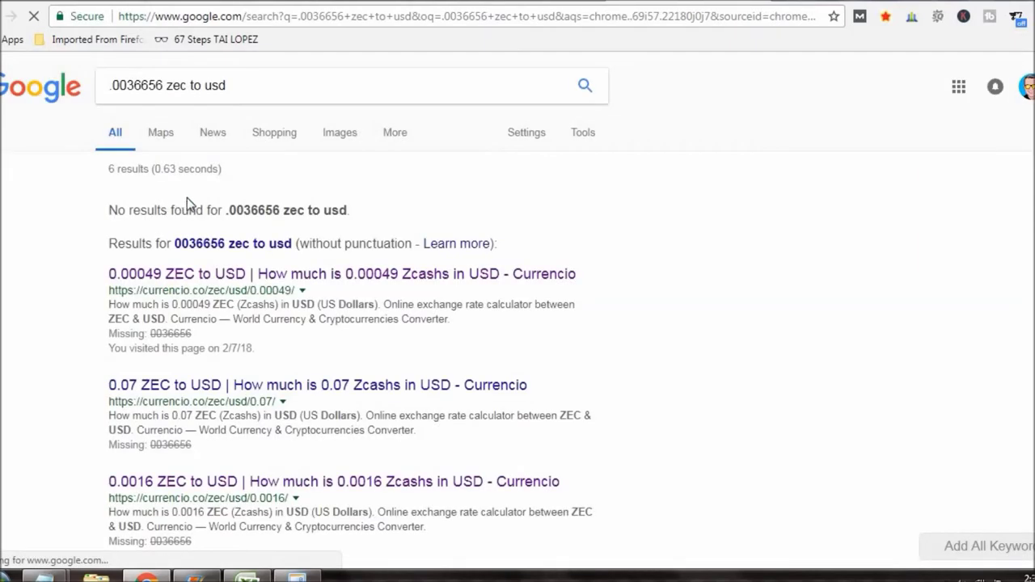
{"action": "left_click", "coordinate": [296, 283]}
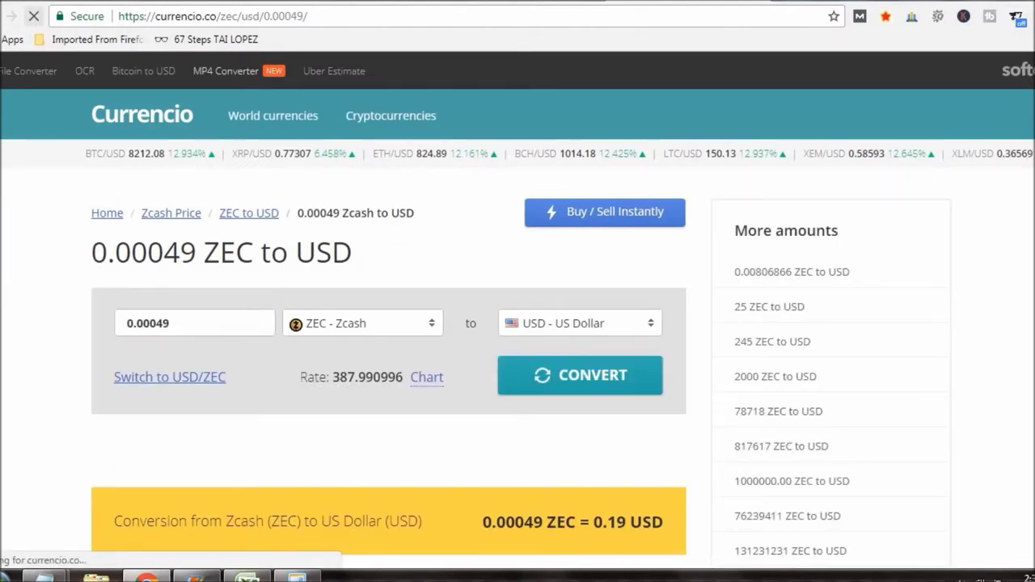
{"action": "key", "text": "alt+Left"}
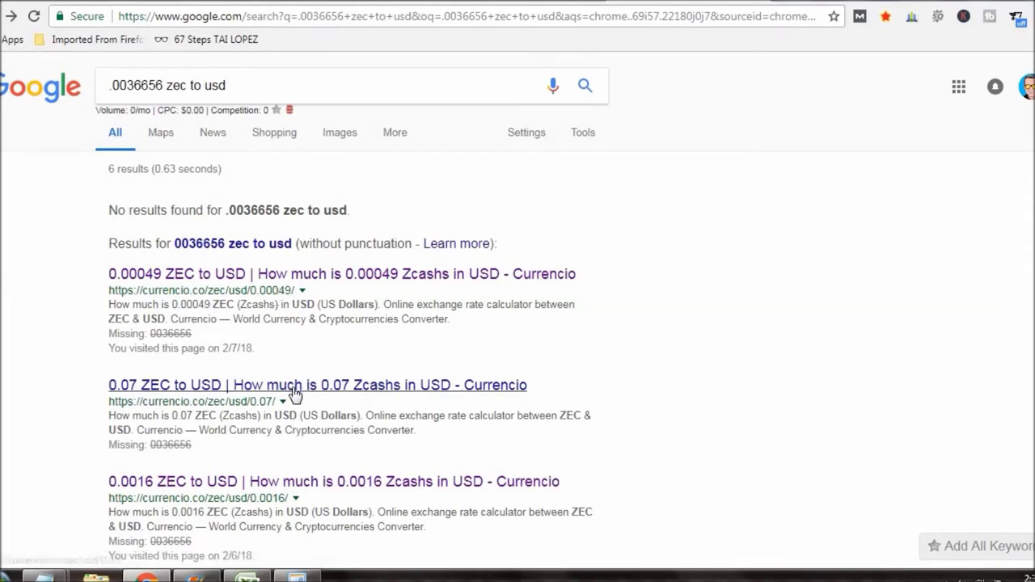
{"action": "left_click_drag", "start_coordinate": [282, 212], "coordinate": [226, 213]}
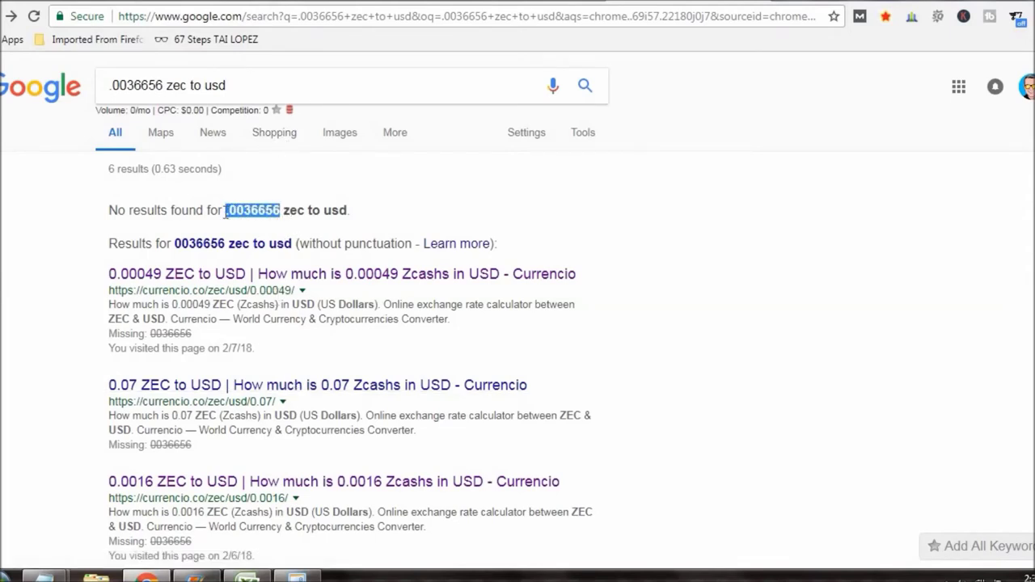
Open the Currencio 0.00049 ZEC to USD result and convert .0036656 ZEC to US dollars there.
{"action": "left_click", "coordinate": [267, 273]}
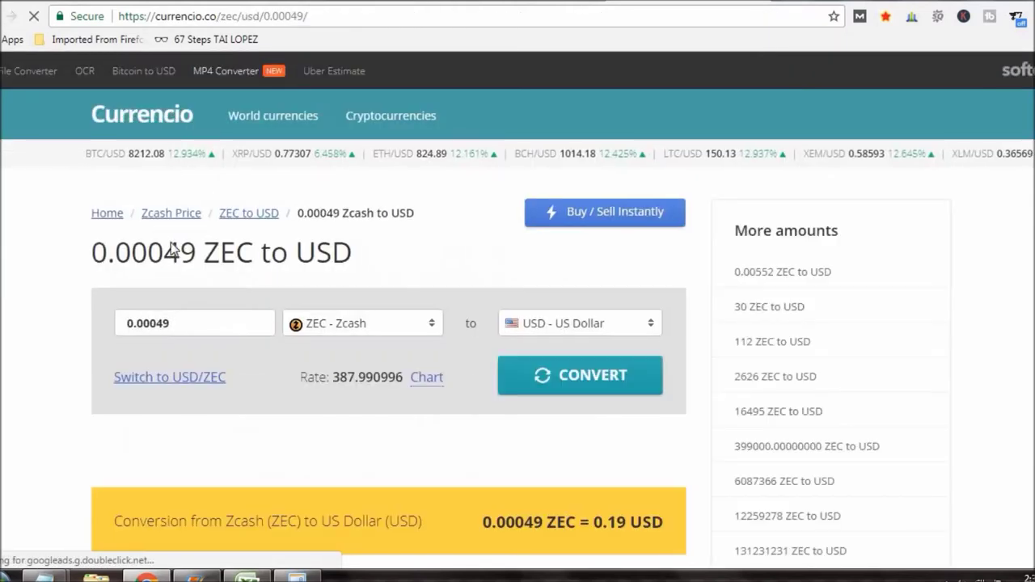
{"action": "left_click", "coordinate": [126, 323]}
{"action": "double_click", "coordinate": [127, 322]}
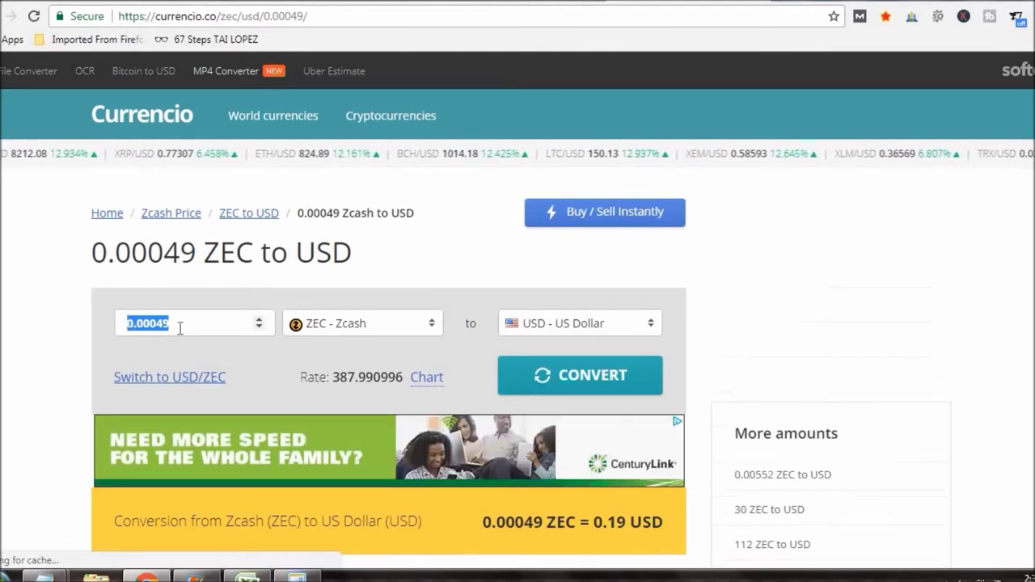
{"action": "type", "text": ".00"}
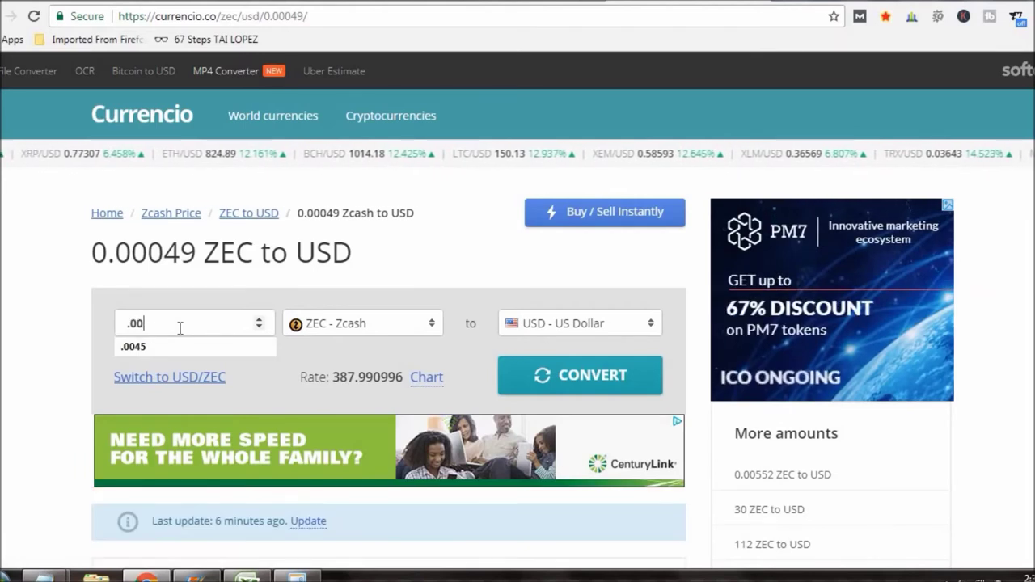
{"action": "type", "text": "36656"}
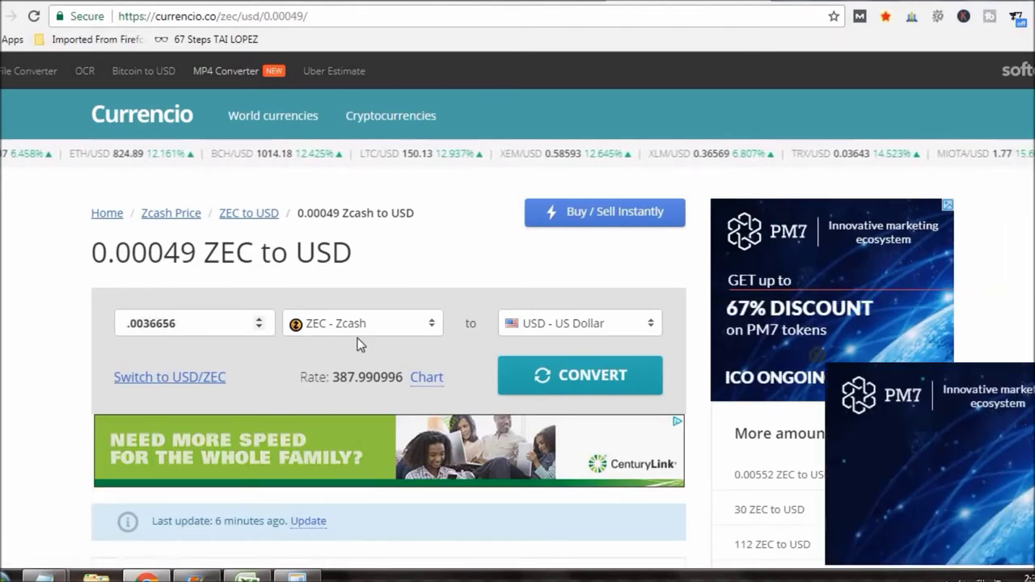
{"action": "left_click", "coordinate": [535, 380]}
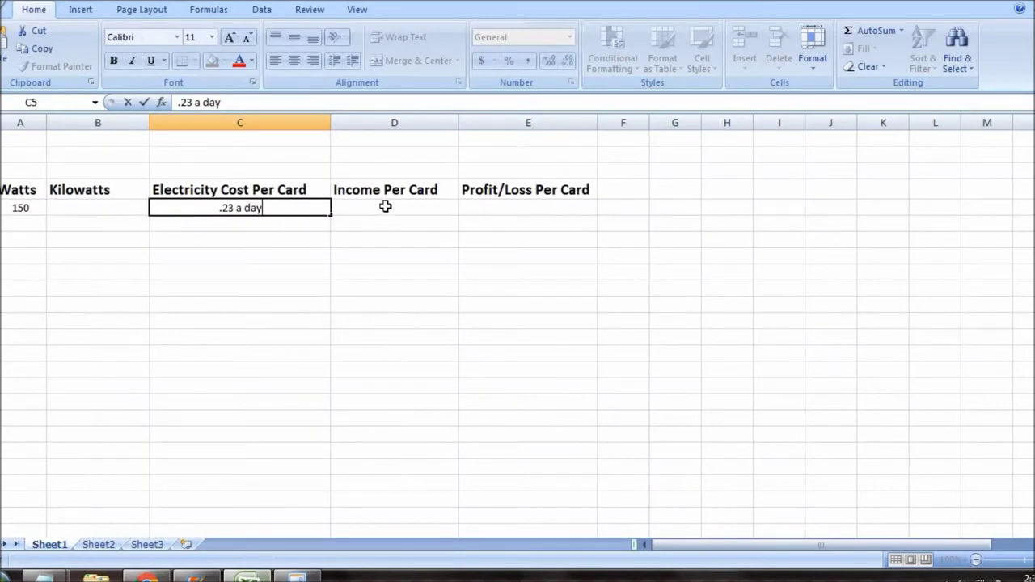
{"action": "left_click", "coordinate": [386, 207]}
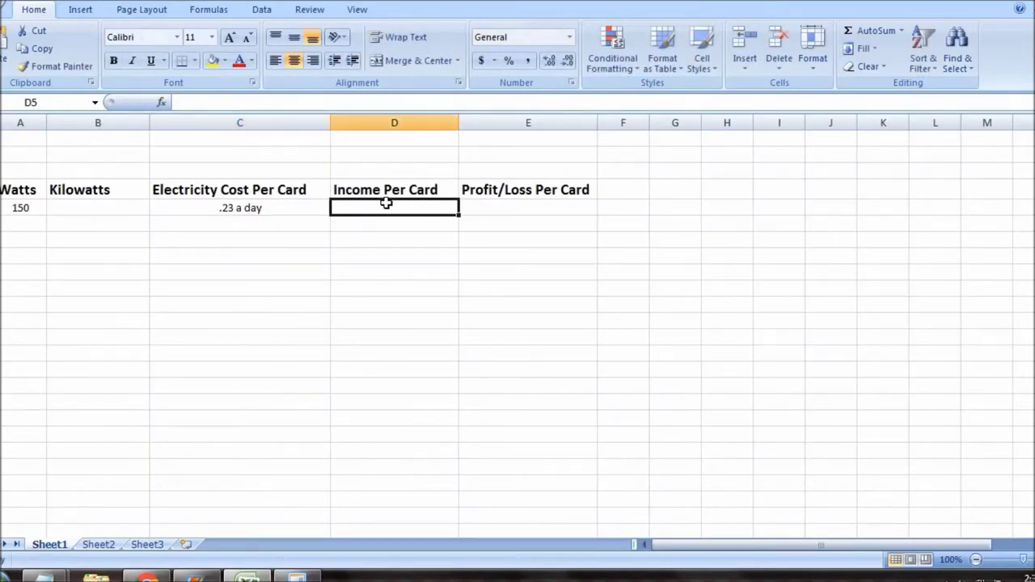
{"action": "type", "text": "1.42"}
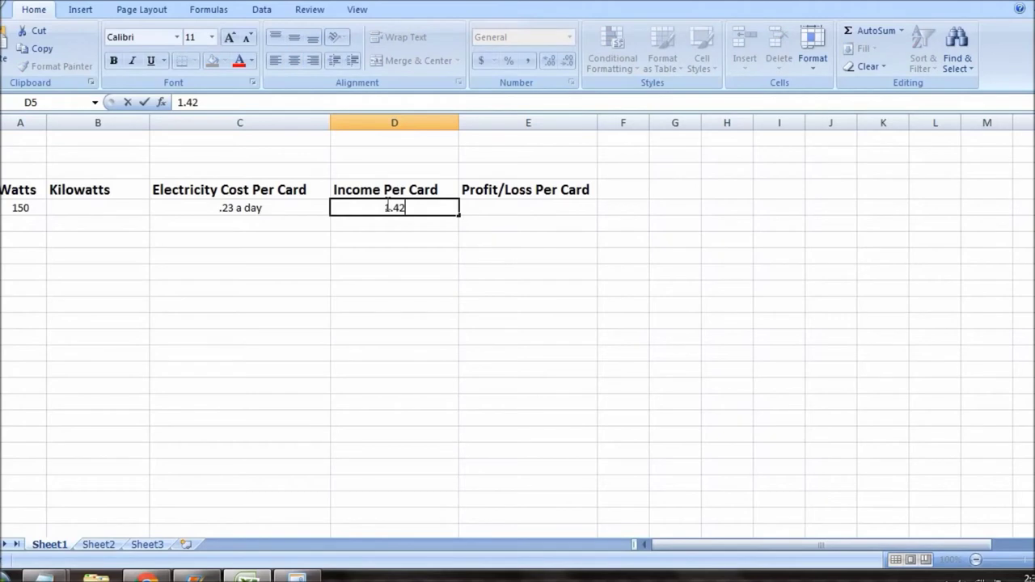
{"action": "key", "text": "BackSpace"}
{"action": "key", "text": "BackSpace"}
{"action": "key", "text": "BackSpace"}
{"action": "key", "text": "BackSpace"}
Divide the 1.42 daily income by 2 in the calculator to get the income per card.
{"action": "left_click", "coordinate": [298, 576]}
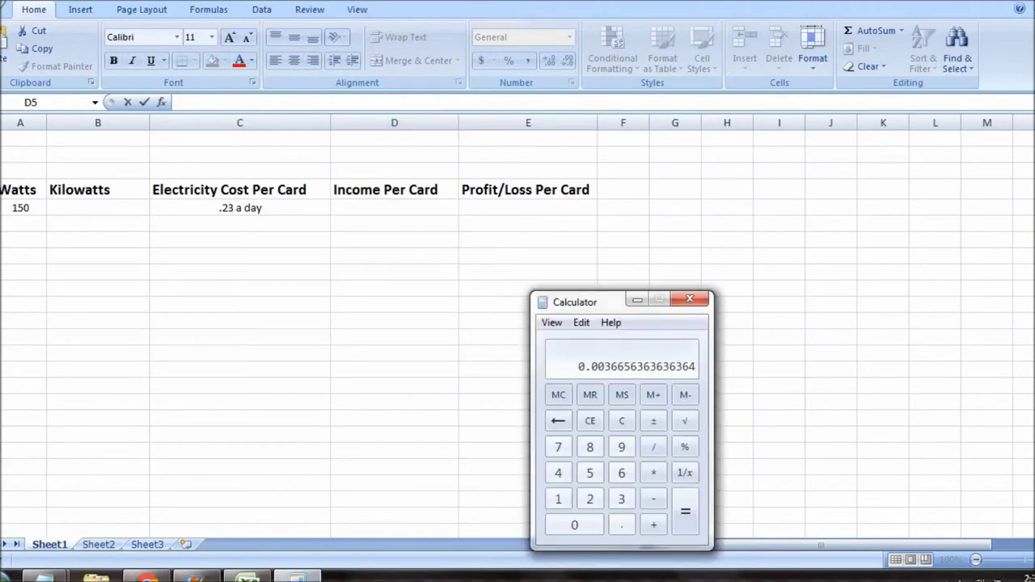
{"action": "left_click", "coordinate": [558, 499]}
{"action": "left_click", "coordinate": [616, 523]}
{"action": "left_click", "coordinate": [558, 473]}
{"action": "left_click", "coordinate": [590, 499]}
{"action": "left_click", "coordinate": [653, 448]}
{"action": "left_click", "coordinate": [595, 506]}
{"action": "left_click", "coordinate": [688, 516]}
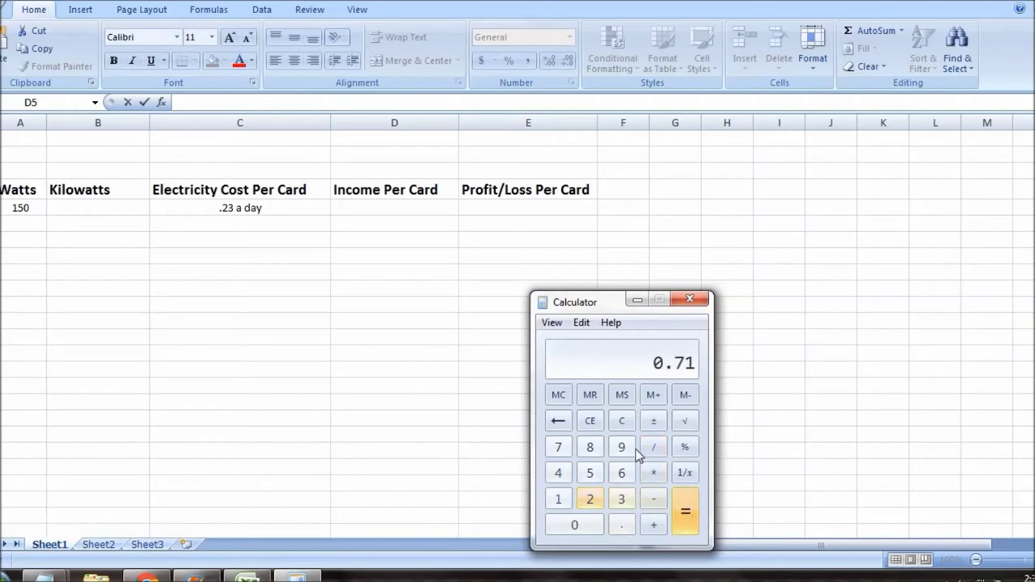
Enter .71 under Income Per Card in cell D5 of the Excel sheet.
{"action": "left_click", "coordinate": [420, 208]}
{"action": "type", "text": ".71"}
{"action": "key", "text": "Tab"}
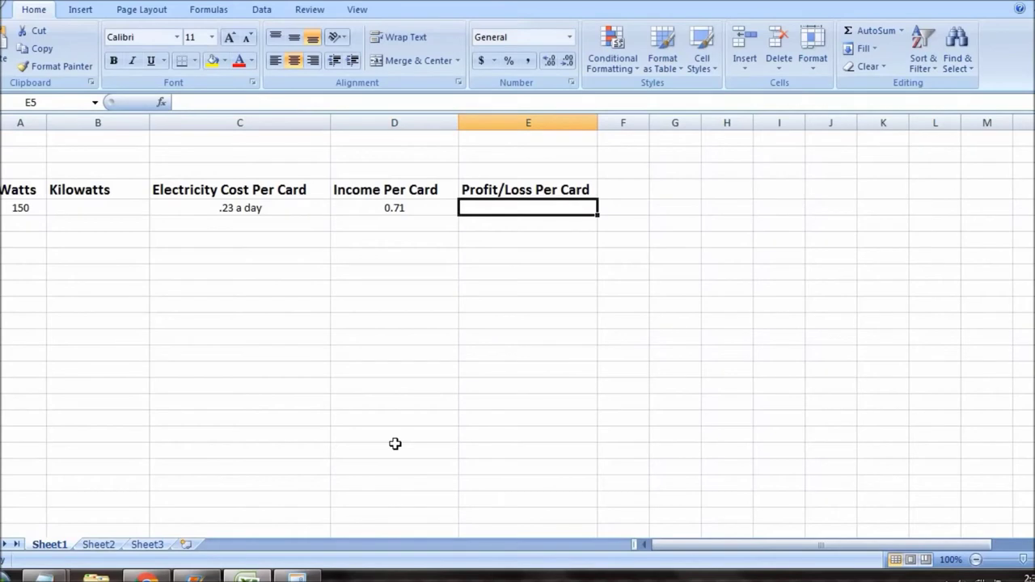
Subtract the .23 electricity cost from the 0.71 income in the calculator and select cell E5 under Profit/Loss Per Card.
{"action": "left_click", "coordinate": [298, 575]}
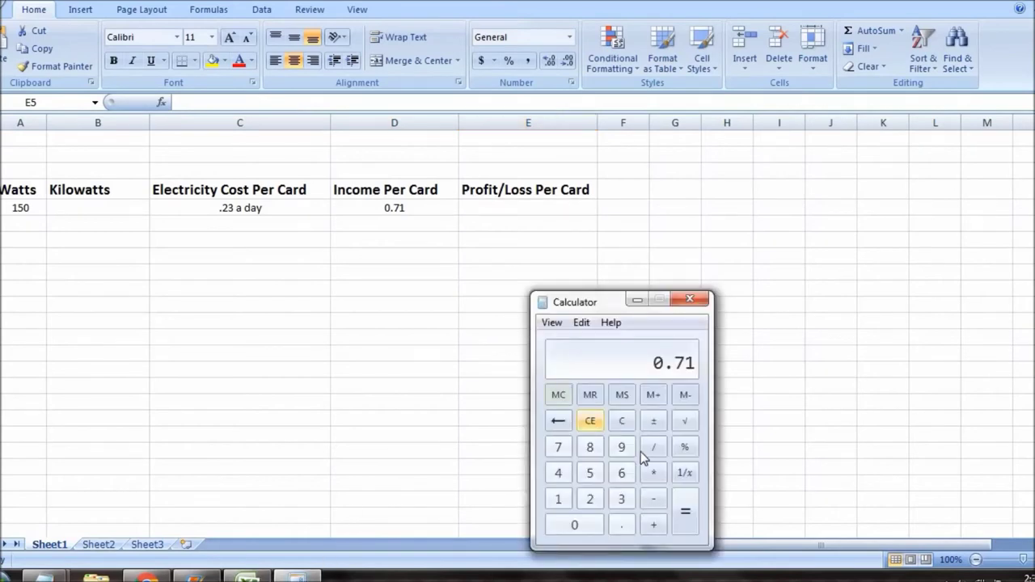
{"action": "left_click", "coordinate": [653, 500]}
{"action": "left_click", "coordinate": [621, 526]}
{"action": "left_click", "coordinate": [593, 501]}
{"action": "left_click", "coordinate": [622, 500]}
{"action": "left_click", "coordinate": [683, 508]}
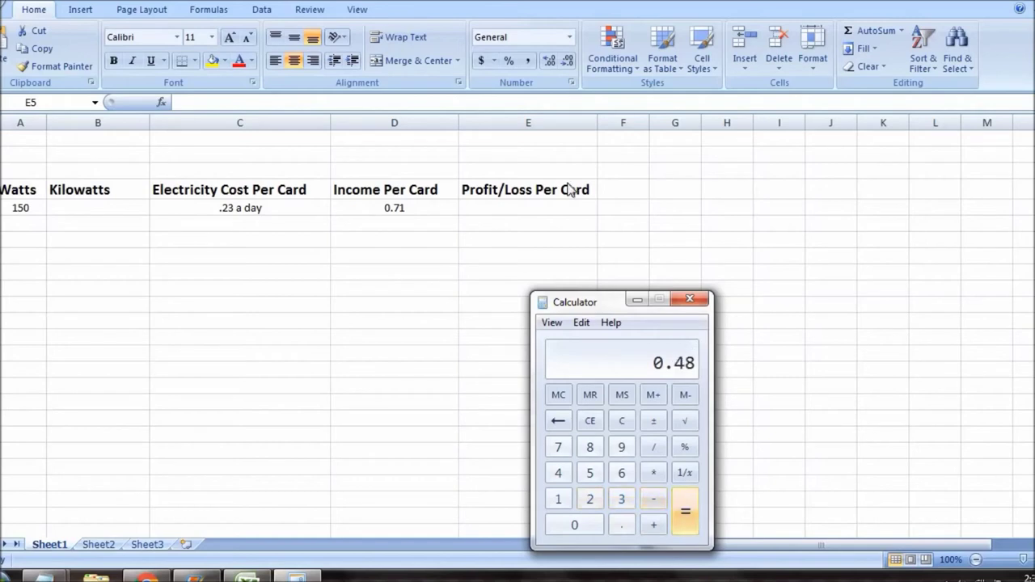
{"action": "left_click", "coordinate": [548, 206]}
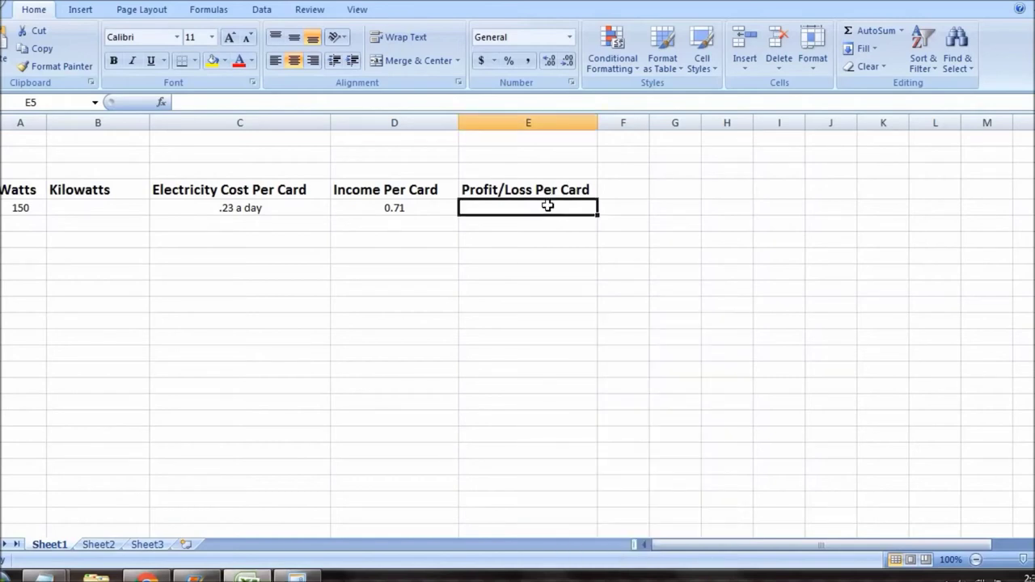
Enter .48 under Profit/Loss Per Card in cell E5 of the Excel sheet.
{"action": "type", "text": ".48"}
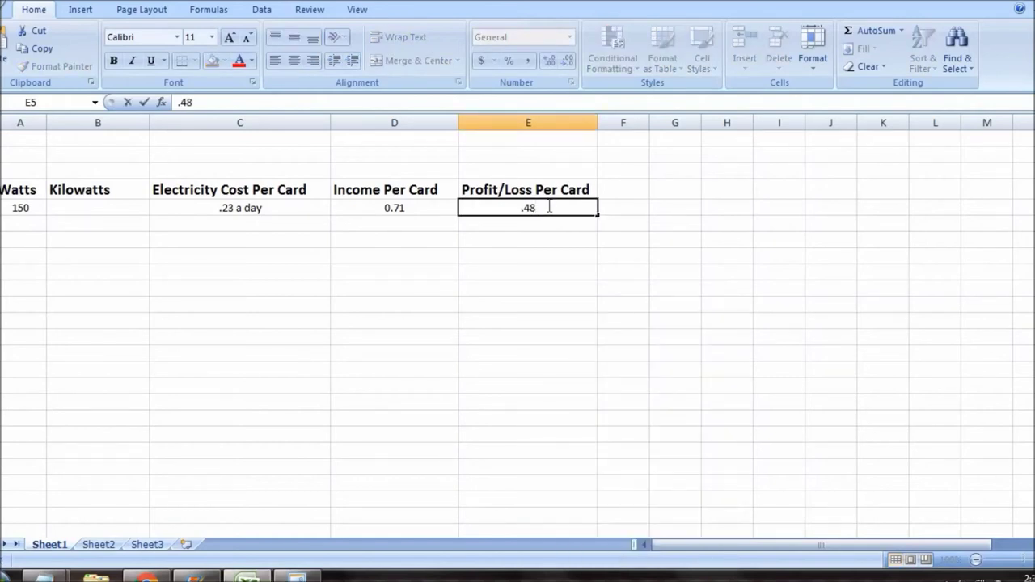
{"action": "key", "text": "Return"}
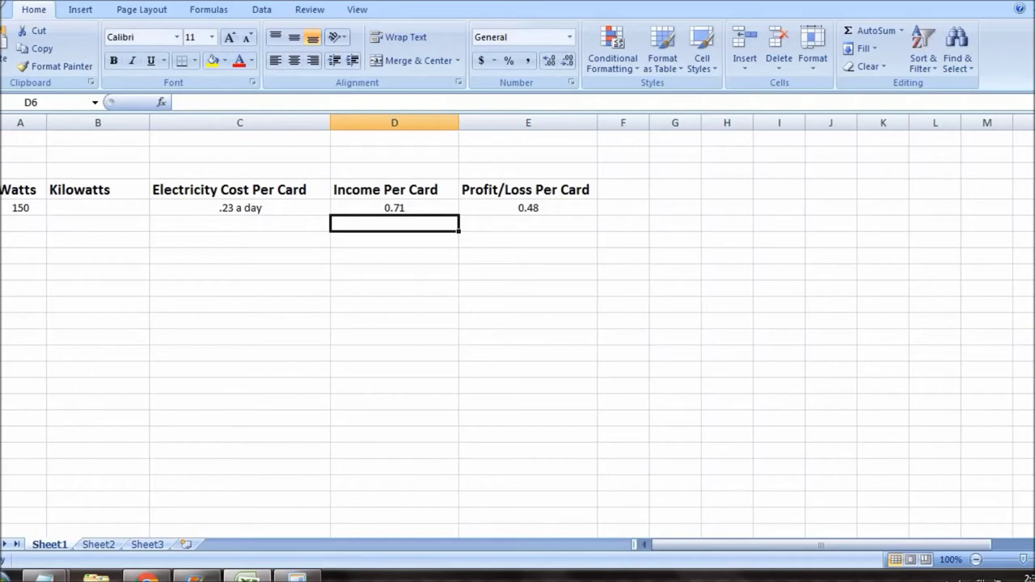
Switch to Chrome and check the Verge price on CoinMarketCap, then the coin balances on Mining Pool Hub.
{"action": "mouse_move", "coordinate": [197, 576]}
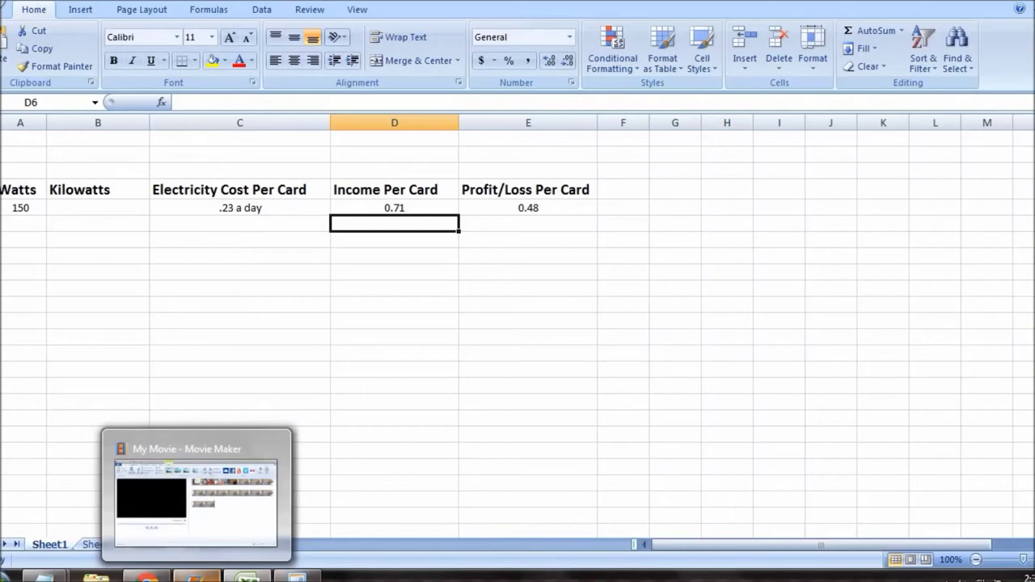
{"action": "left_click", "coordinate": [146, 576]}
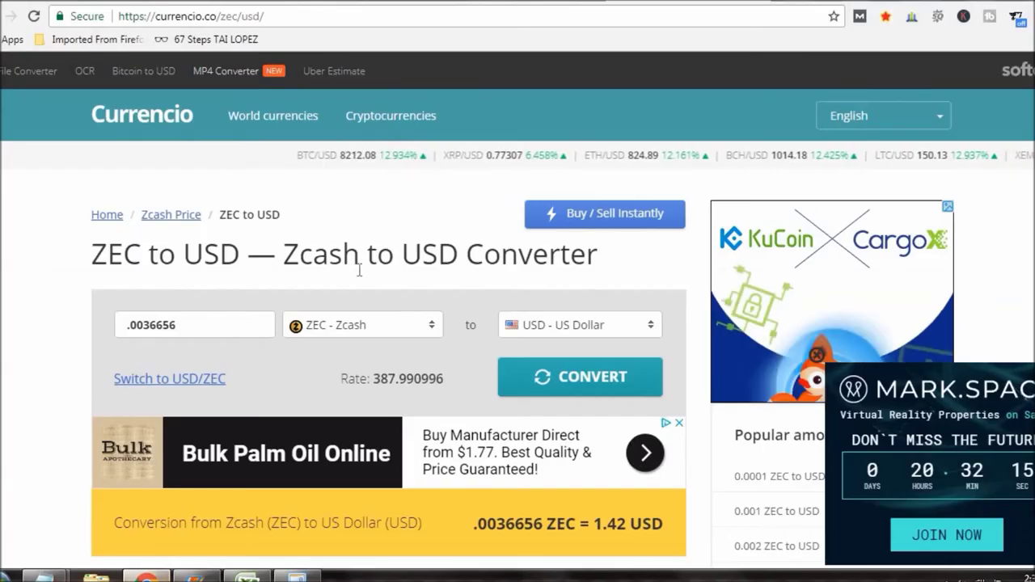
{"action": "key", "text": "ctrl+Tab"}
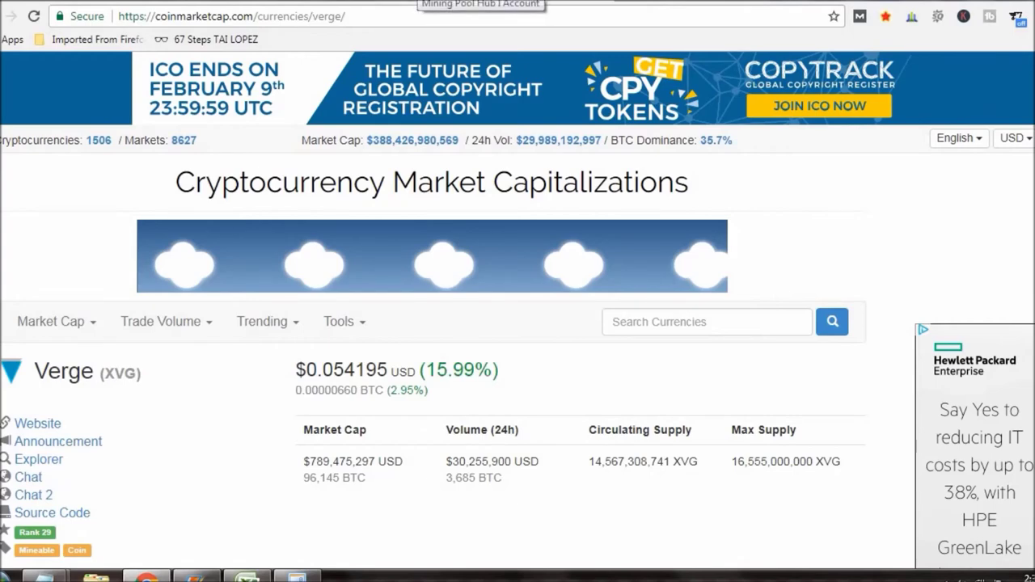
{"action": "left_click", "coordinate": [480, 2]}
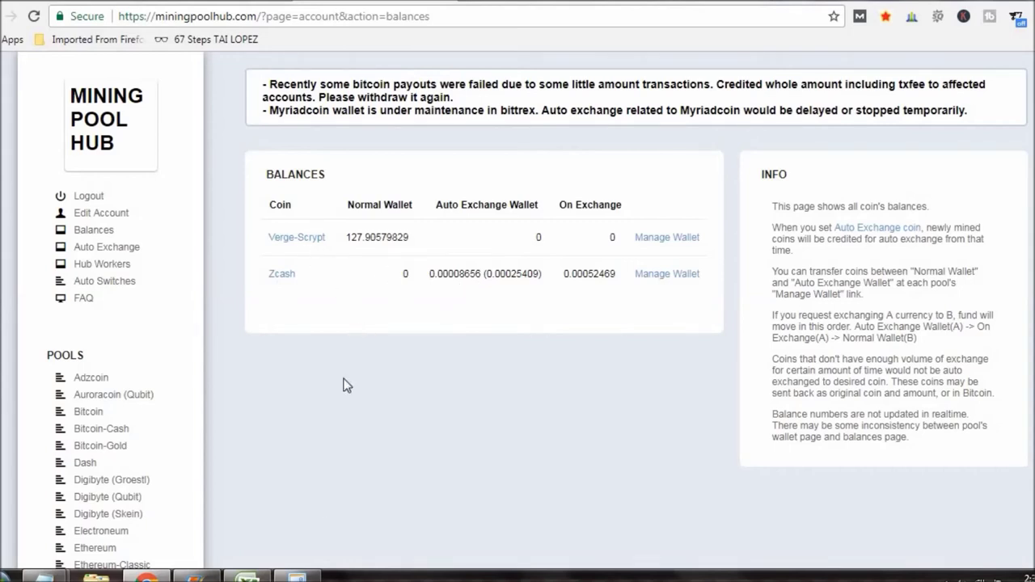
Multiply the 128 Verge balance by the .0541 USD price in the calculator, then close the calculator.
{"action": "left_click", "coordinate": [314, 575]}
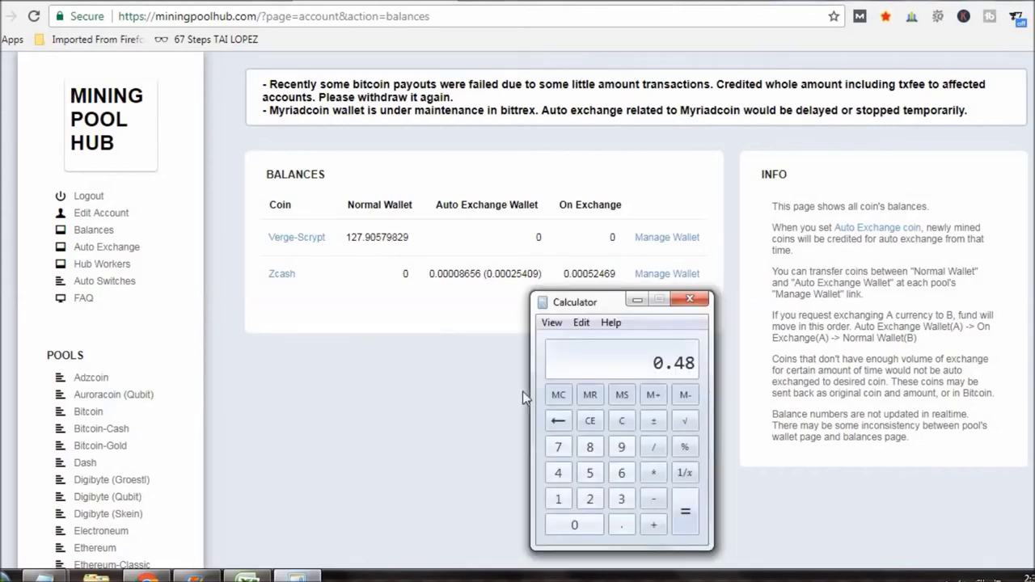
{"action": "left_click", "coordinate": [558, 498]}
{"action": "left_click", "coordinate": [589, 499]}
{"action": "left_click", "coordinate": [591, 447]}
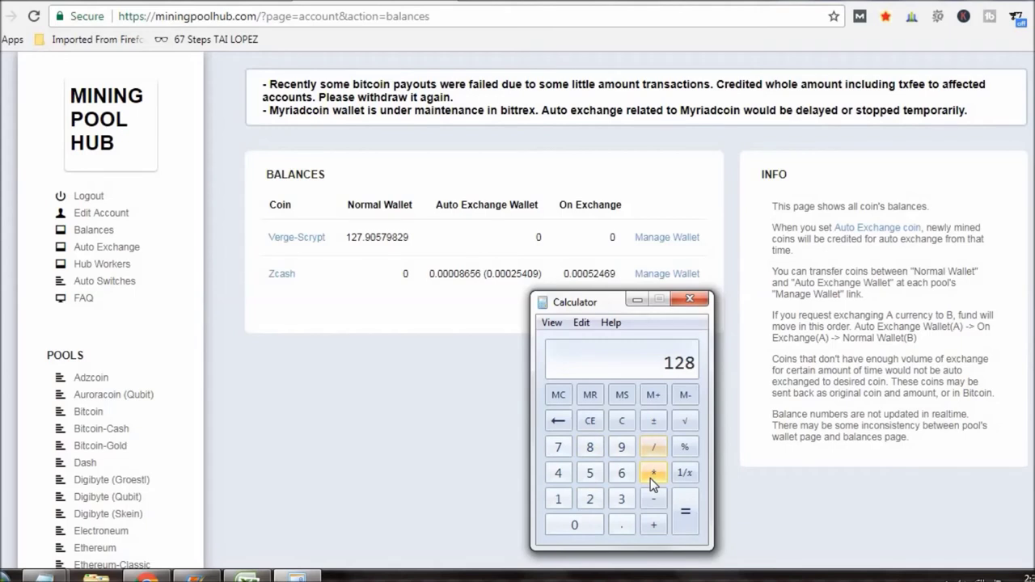
{"action": "left_click", "coordinate": [651, 478]}
{"action": "left_click", "coordinate": [623, 525]}
{"action": "left_click", "coordinate": [590, 530]}
{"action": "left_click", "coordinate": [589, 473]}
{"action": "left_click", "coordinate": [558, 473]}
{"action": "left_click", "coordinate": [563, 499]}
{"action": "left_click", "coordinate": [684, 519]}
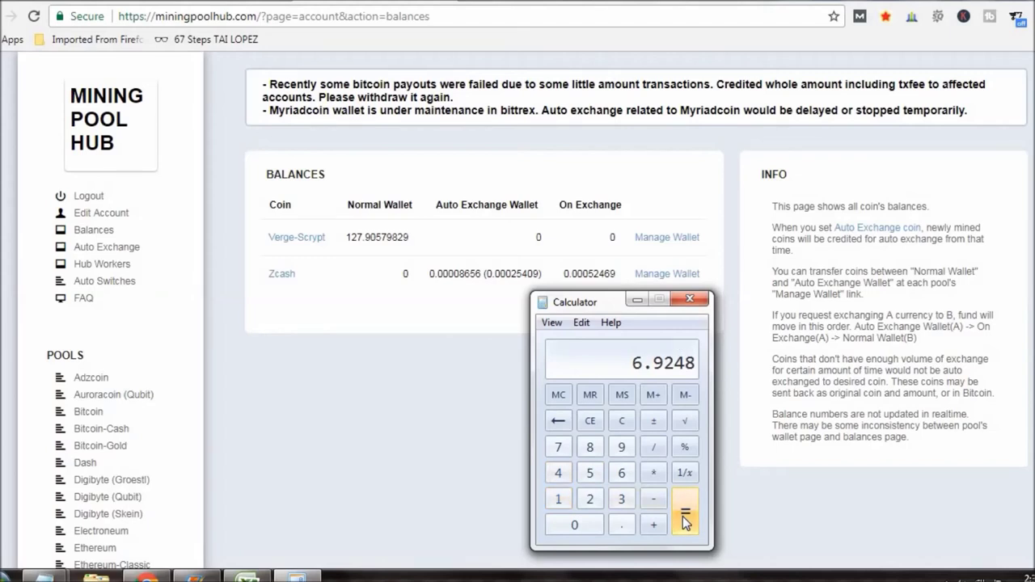
{"action": "left_click", "coordinate": [690, 300]}
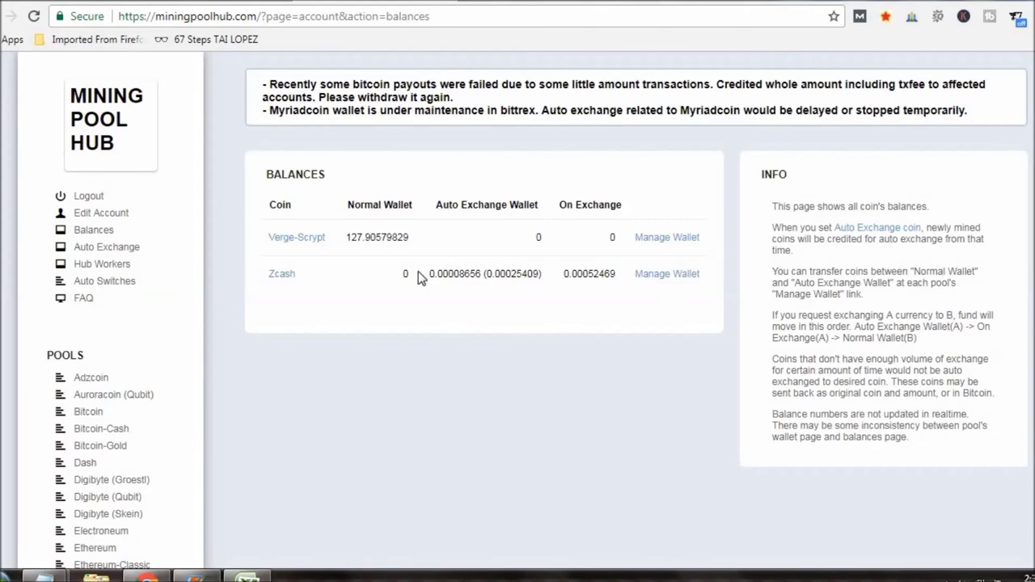
Open CoinMarketCap's main cryptocurrency list and examine the prices and 24-hour changes of the top coins.
{"action": "key", "text": "ctrl+Tab"}
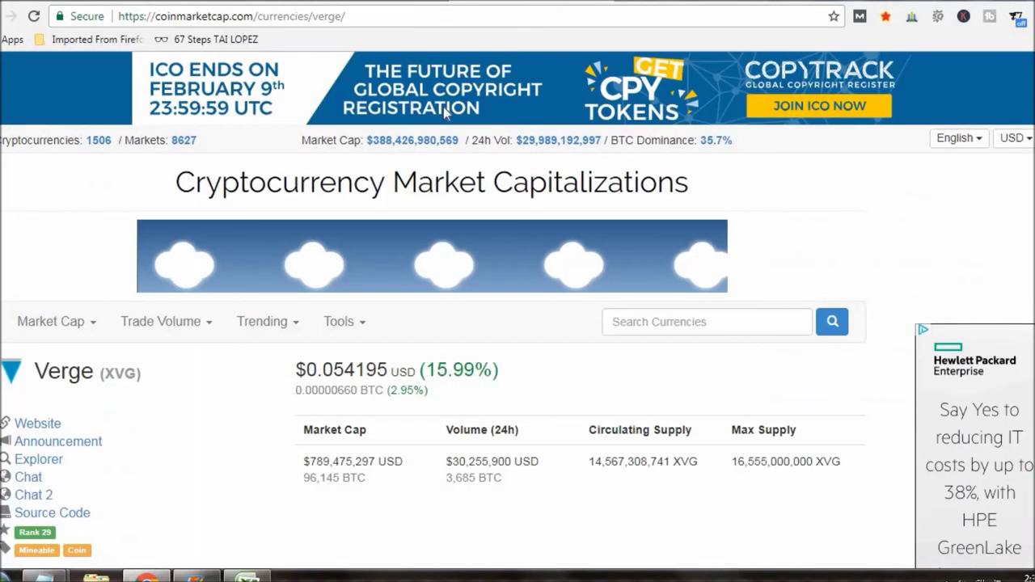
{"action": "left_click", "coordinate": [239, 192]}
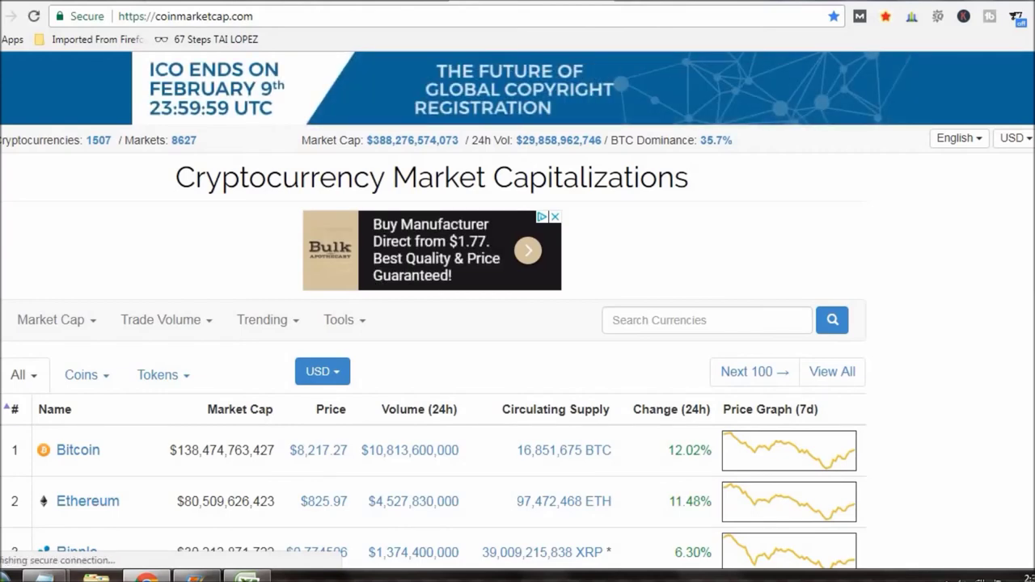
{"action": "scroll", "coordinate": [517, 323], "scroll_direction": "down", "scroll_amount": 3}
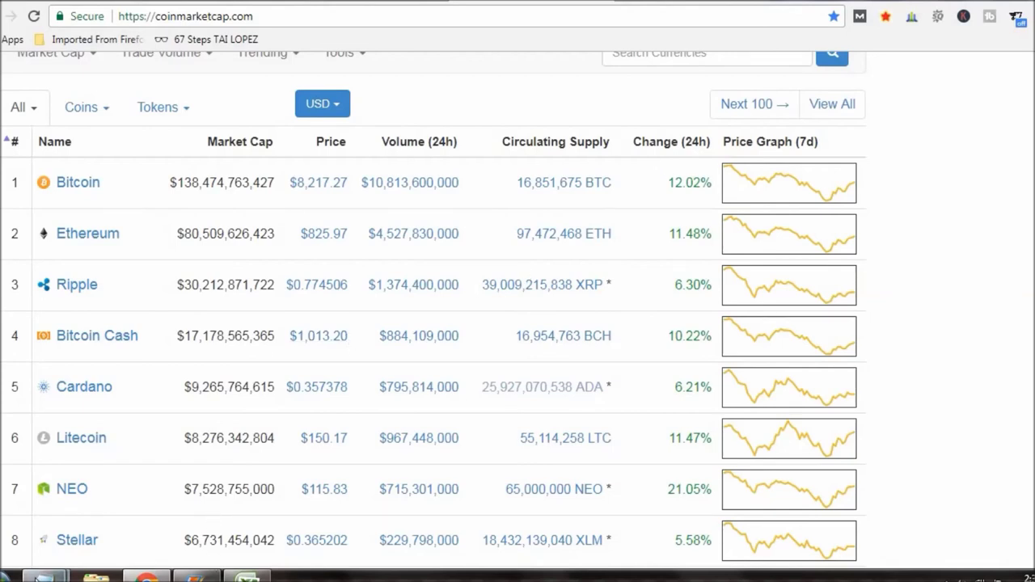
Open a new calculator and divide 139 by 30.
{"action": "left_click", "coordinate": [10, 577]}
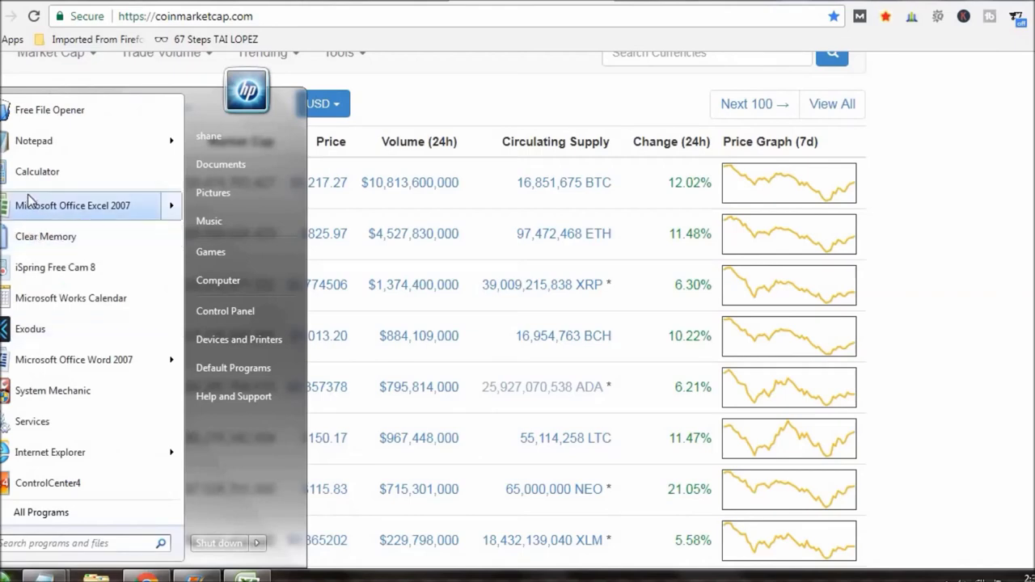
{"action": "left_click", "coordinate": [360, 220]}
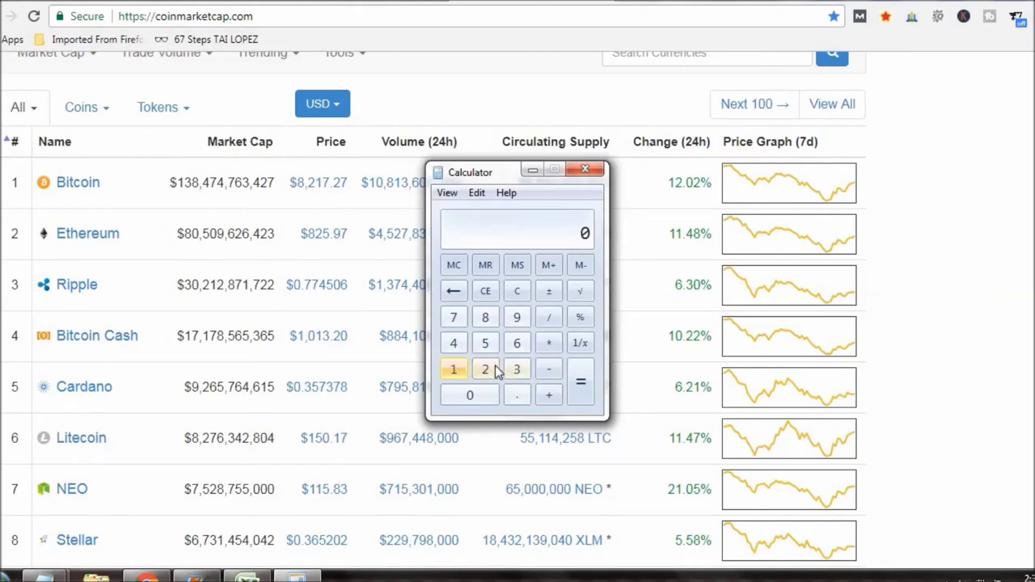
{"action": "left_click", "coordinate": [455, 370]}
{"action": "left_click", "coordinate": [517, 369]}
{"action": "left_click", "coordinate": [517, 317]}
{"action": "left_click", "coordinate": [548, 317]}
{"action": "left_click", "coordinate": [516, 369]}
{"action": "left_click", "coordinate": [494, 396]}
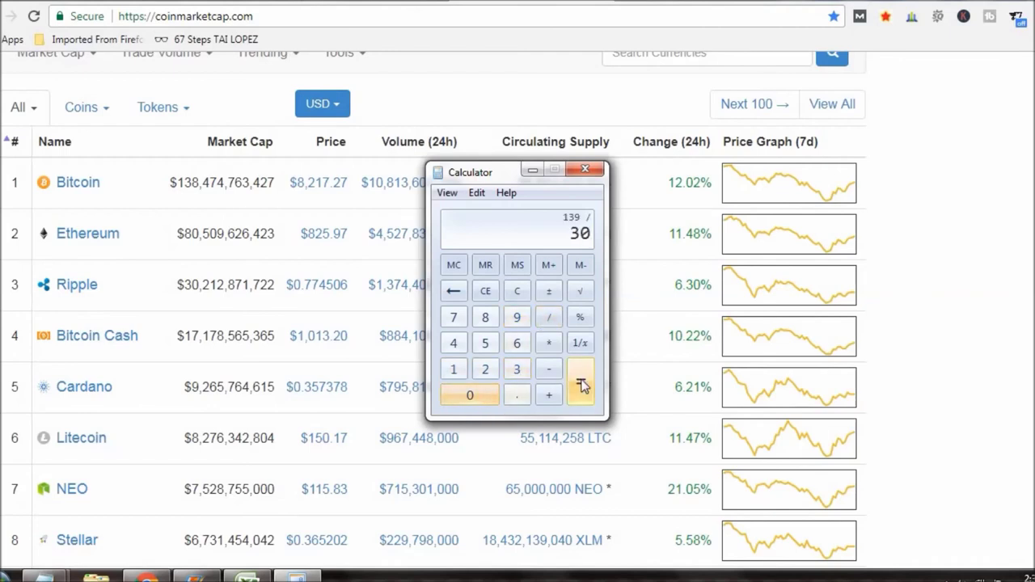